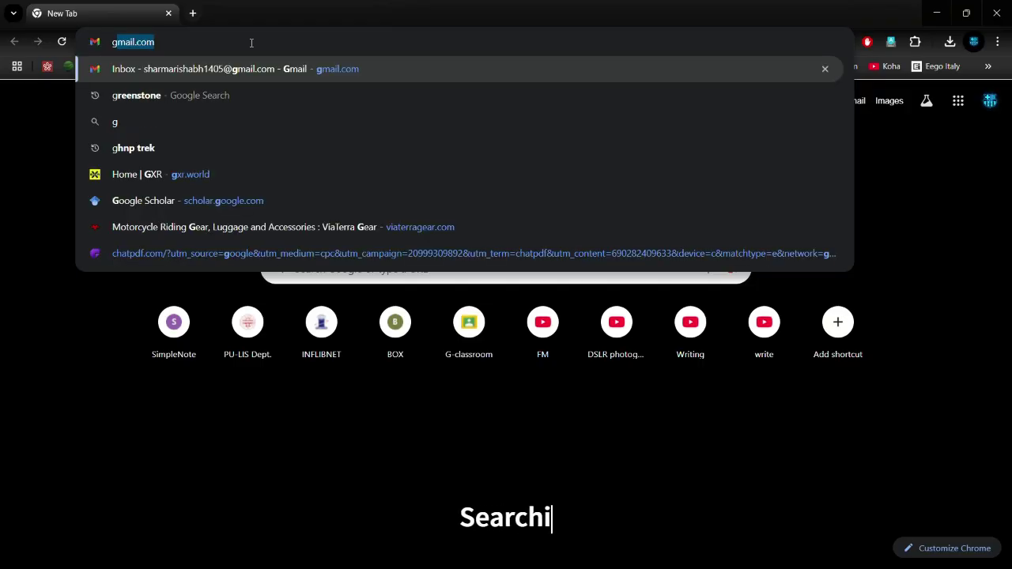
# - Search Google for 'greenstone' and open the 'Greenstone Digital Library Software: Welcome' site
pyautogui.write('reensto')
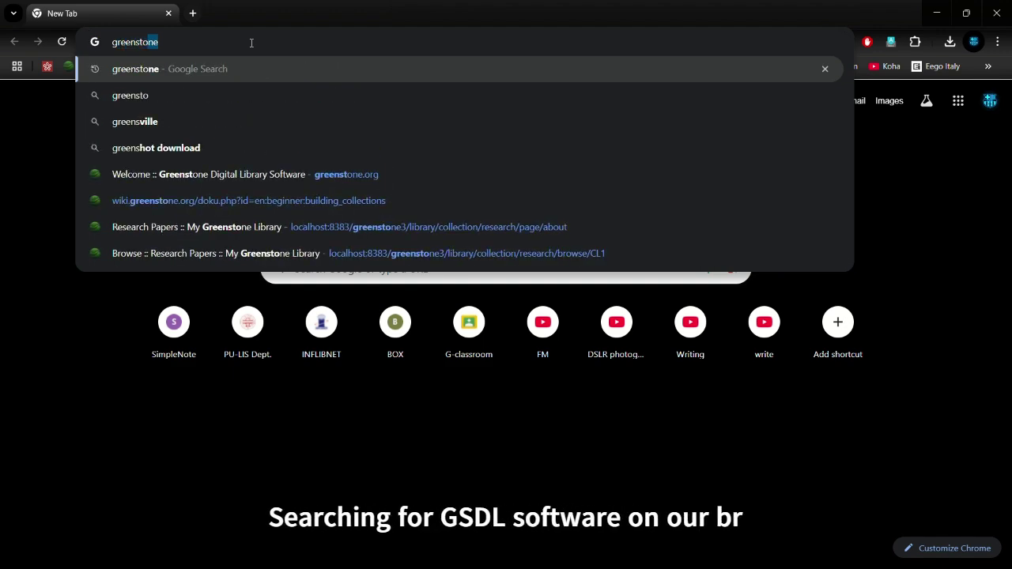
pyautogui.write('ne')
pyautogui.press('Return')
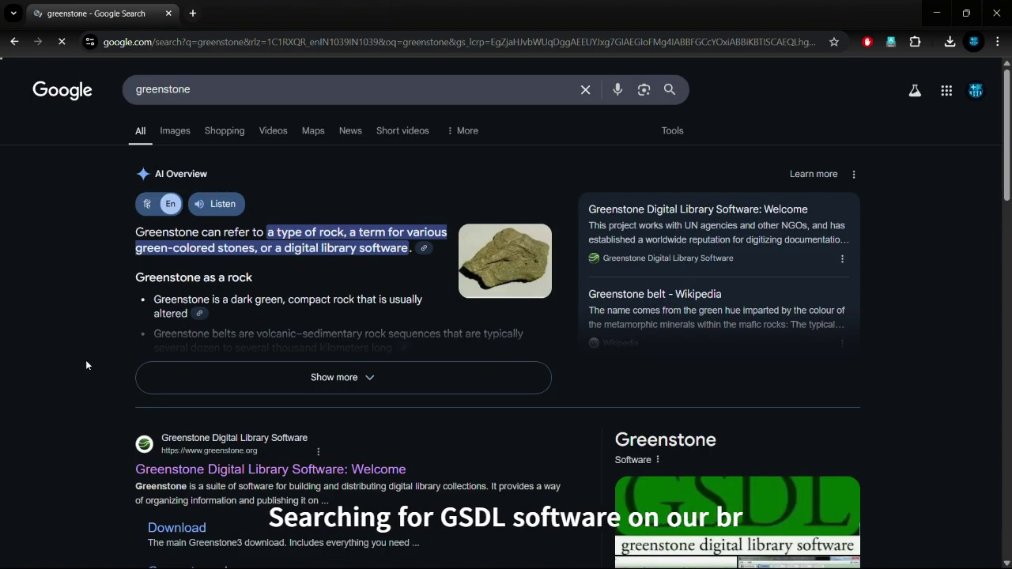
pyautogui.scroll(-3, 91, 356)
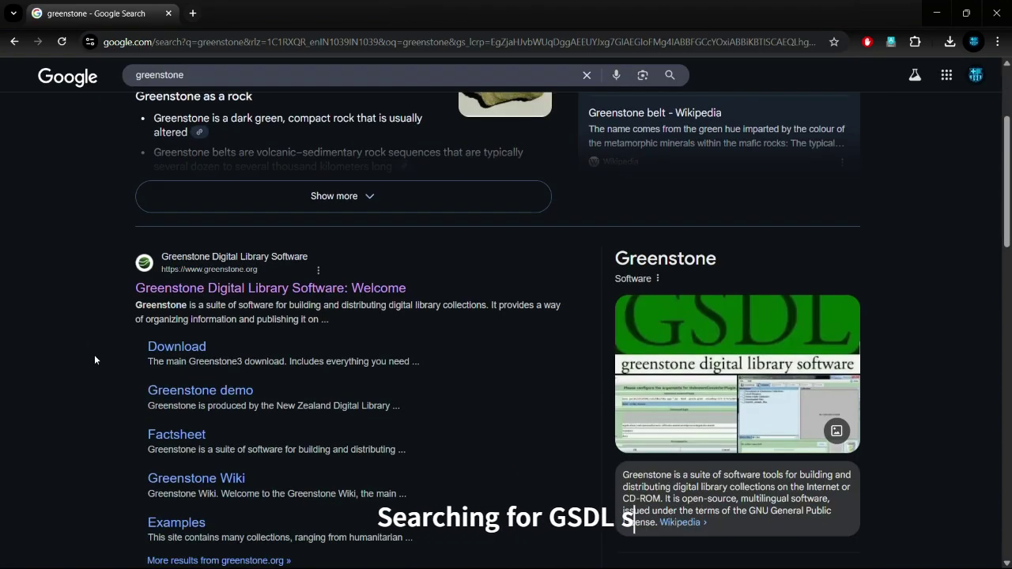
pyautogui.click(232, 300)
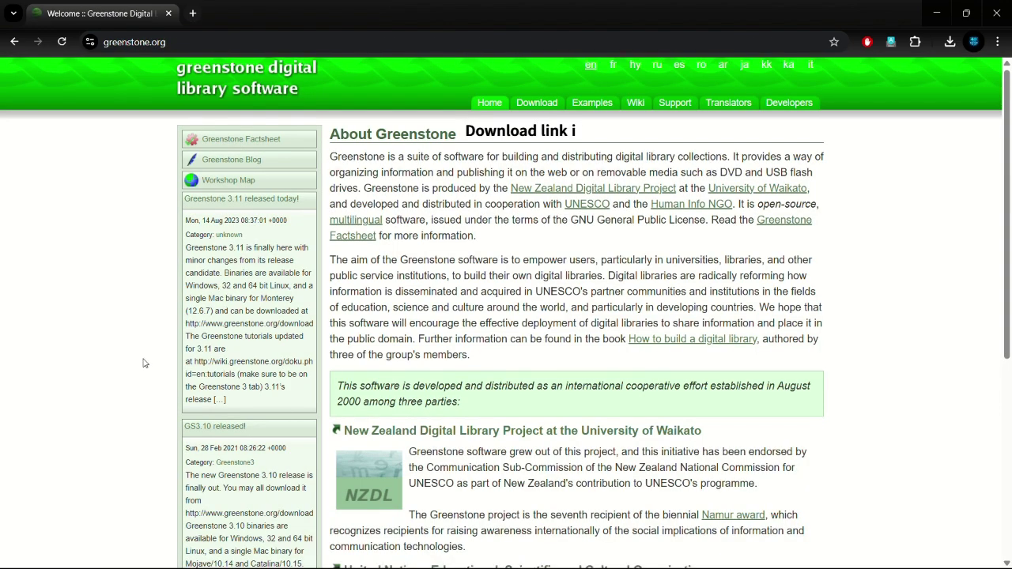
pyautogui.scroll(-3, 143, 362)
pyautogui.scroll(-2, 144, 363)
pyautogui.scroll(5, 143, 363)
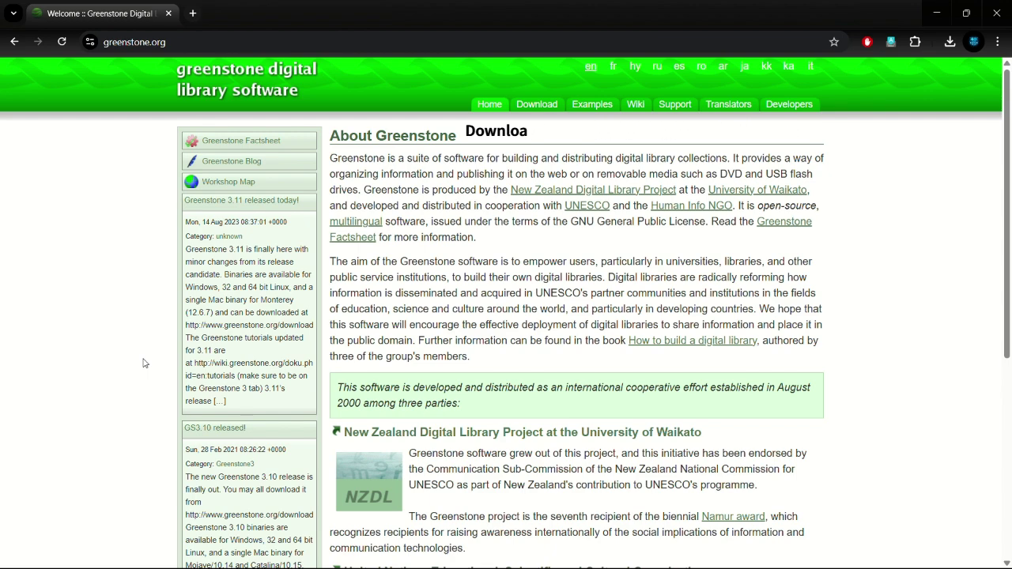
# - Download Greenstone-3.11-windows.exe from the downloads page and check its progress in download history
pyautogui.click(550, 109)
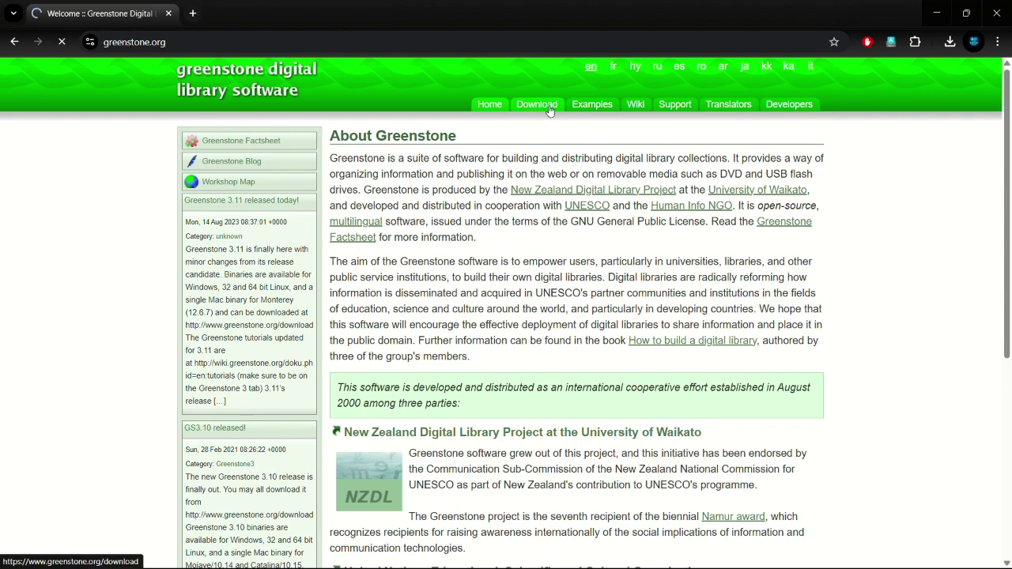
pyautogui.scroll(-3, 551, 321)
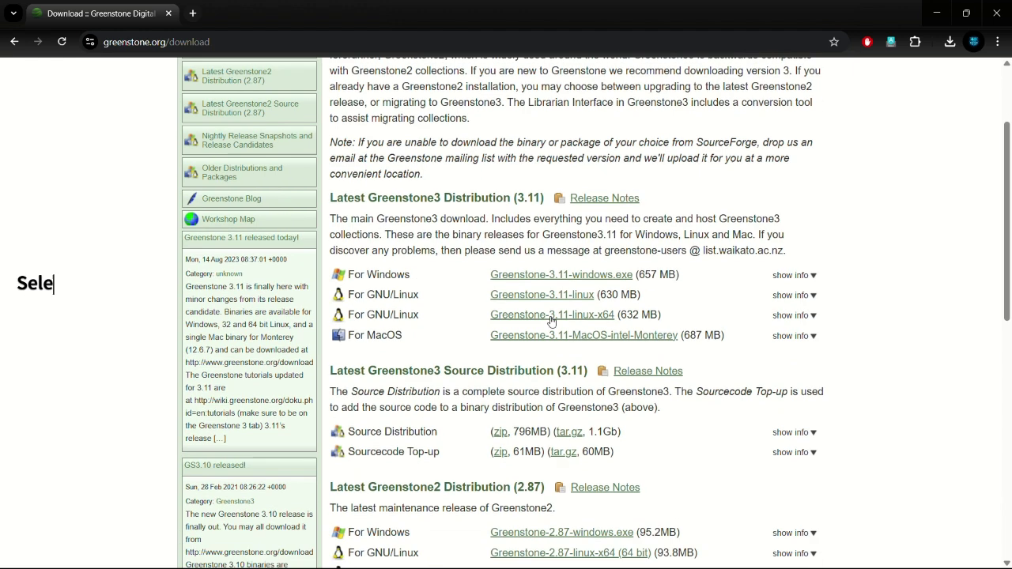
pyautogui.click(577, 276)
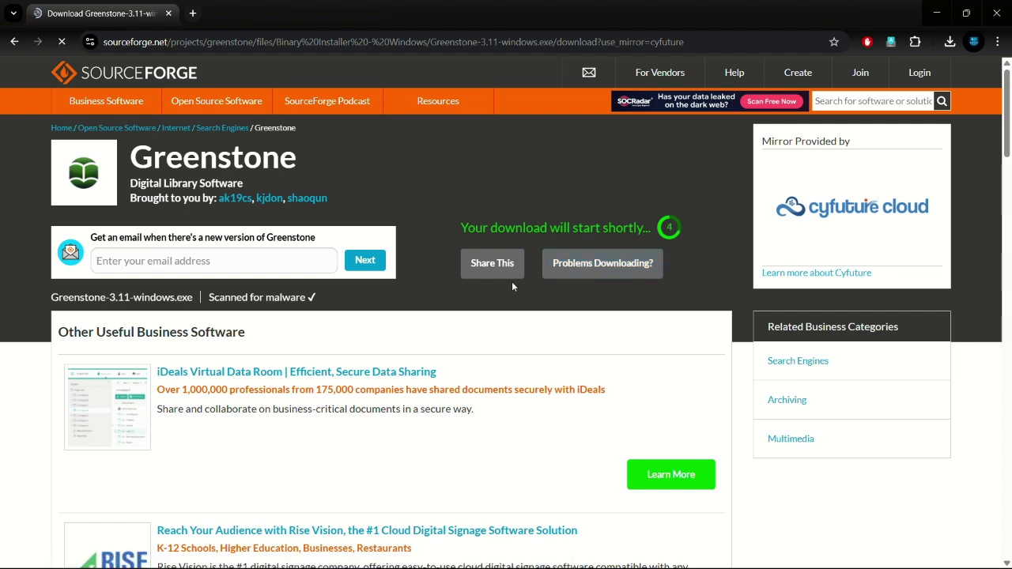
pyautogui.scroll(-1, 511, 287)
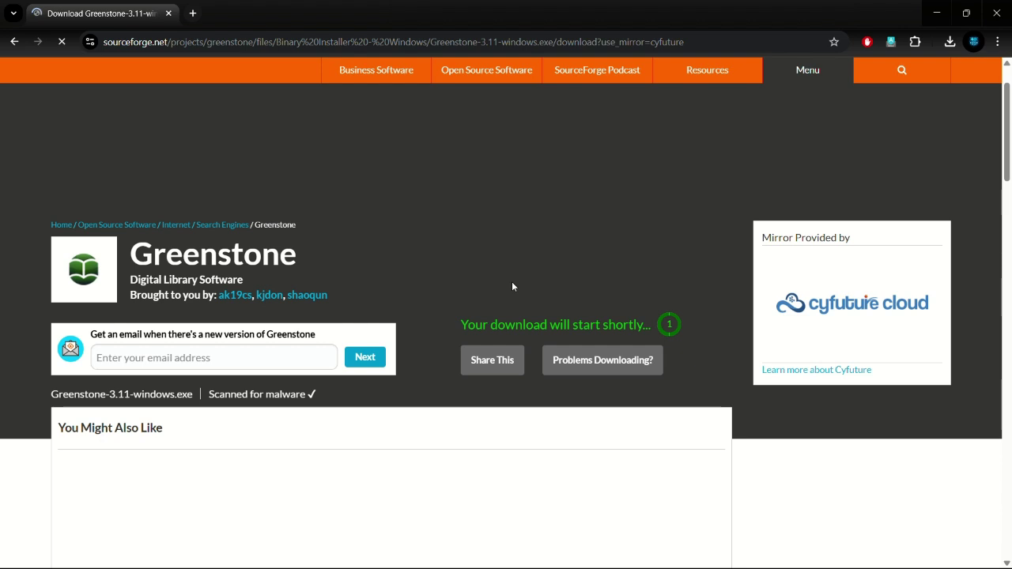
pyautogui.scroll(1, 512, 287)
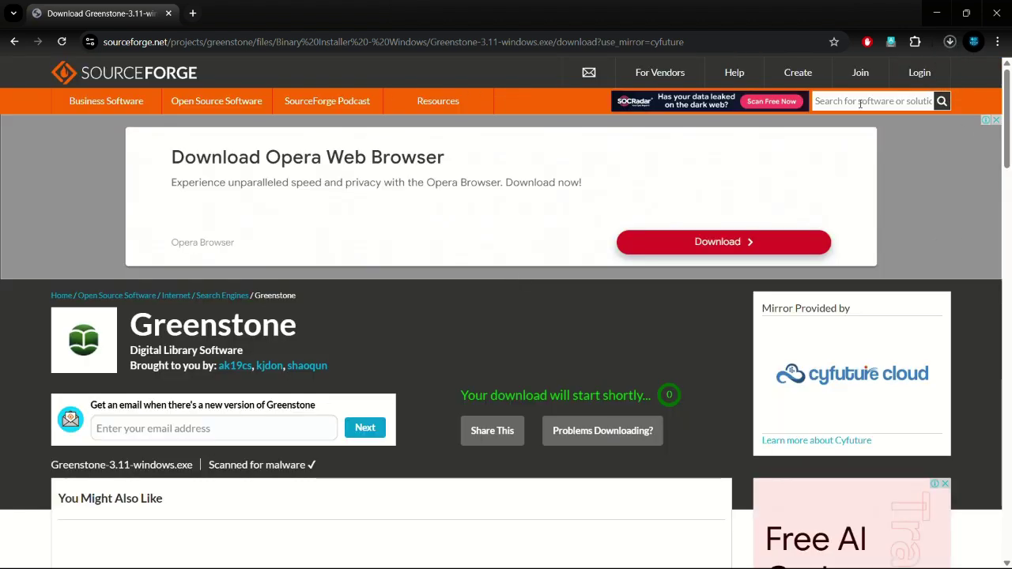
pyautogui.click(950, 45)
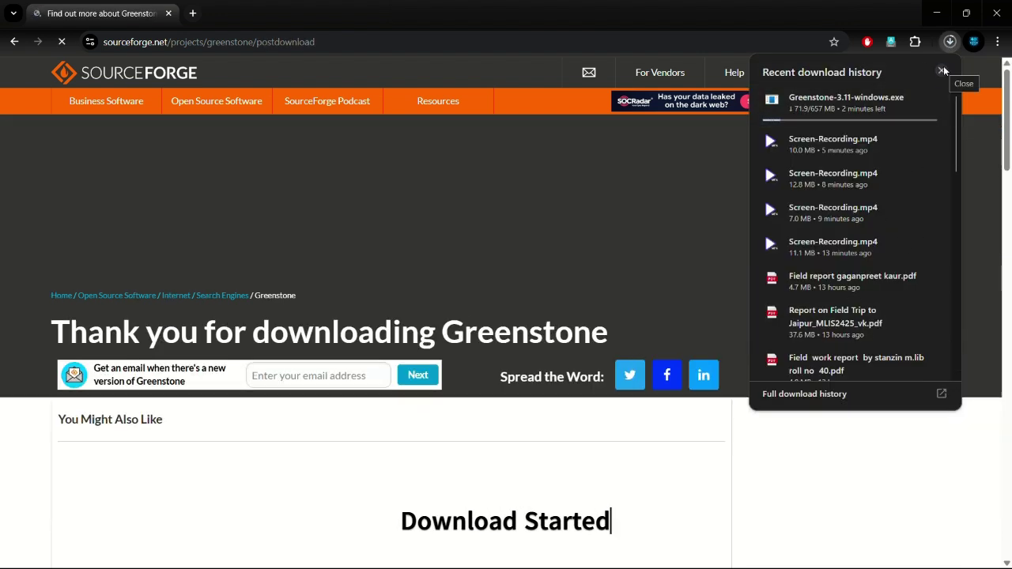
# - Run the Greenstone-3.11-windows installer from the desktop GSDL folder
pyautogui.click(943, 71)
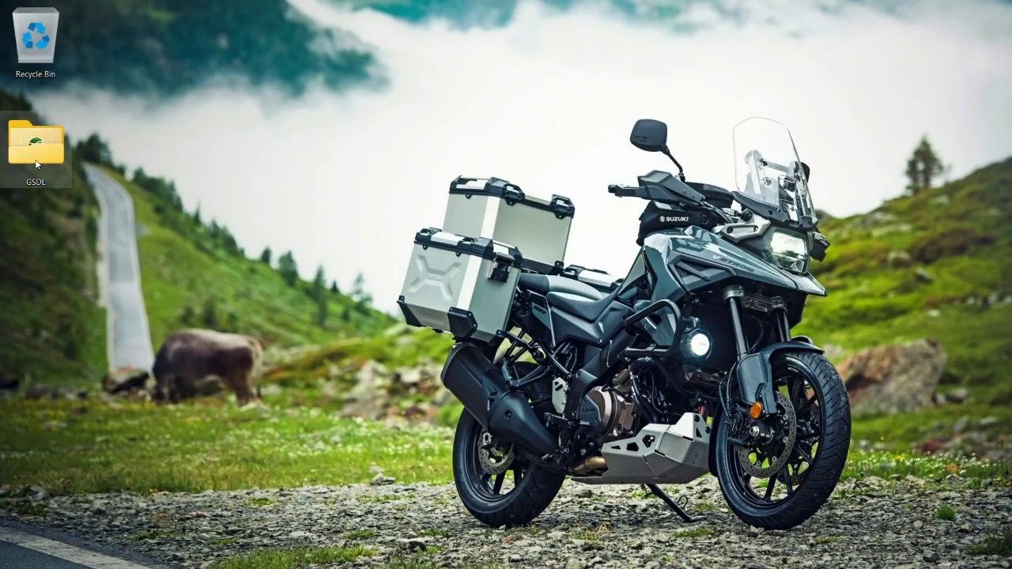
pyautogui.doubleClick(36, 159)
pyautogui.click(141, 144)
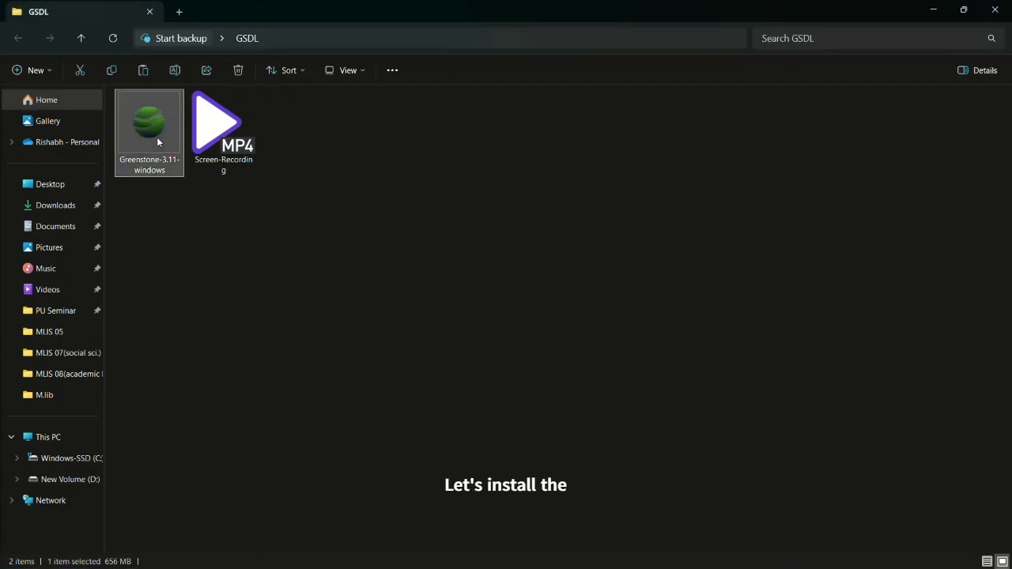
pyautogui.doubleClick(157, 141)
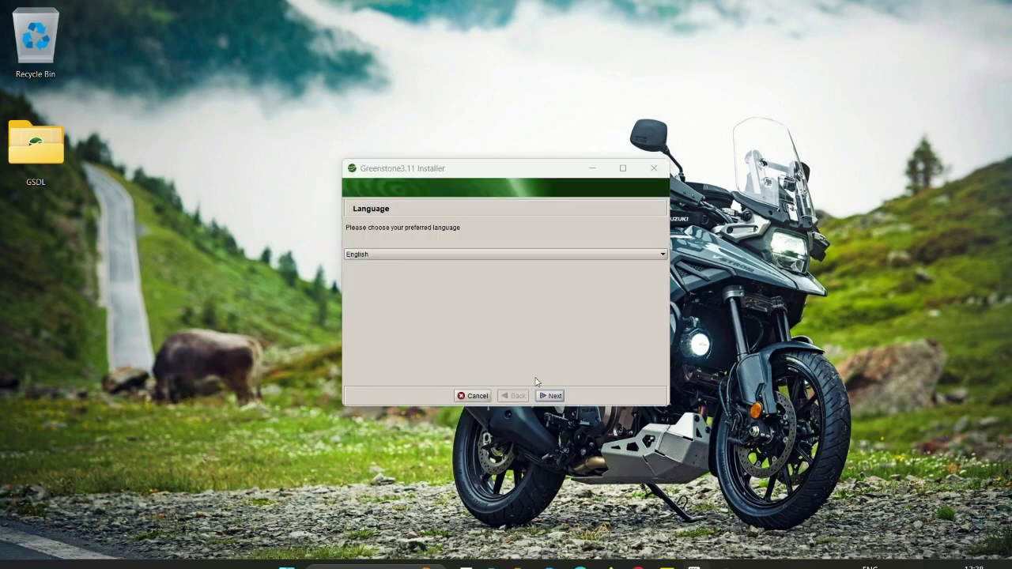
# - Keep English as the installer language and accept the software license
pyautogui.click(547, 391)
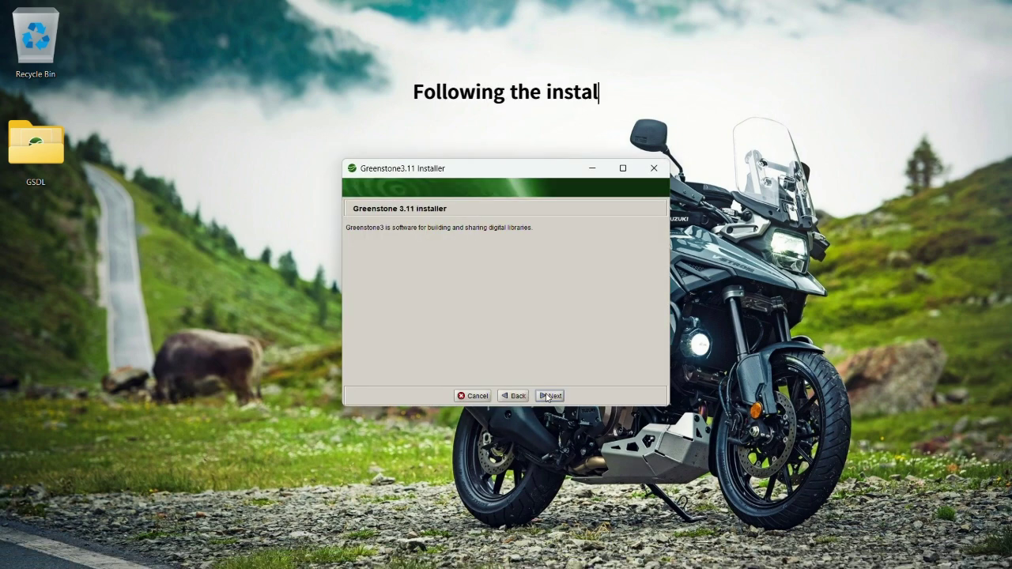
pyautogui.click(546, 396)
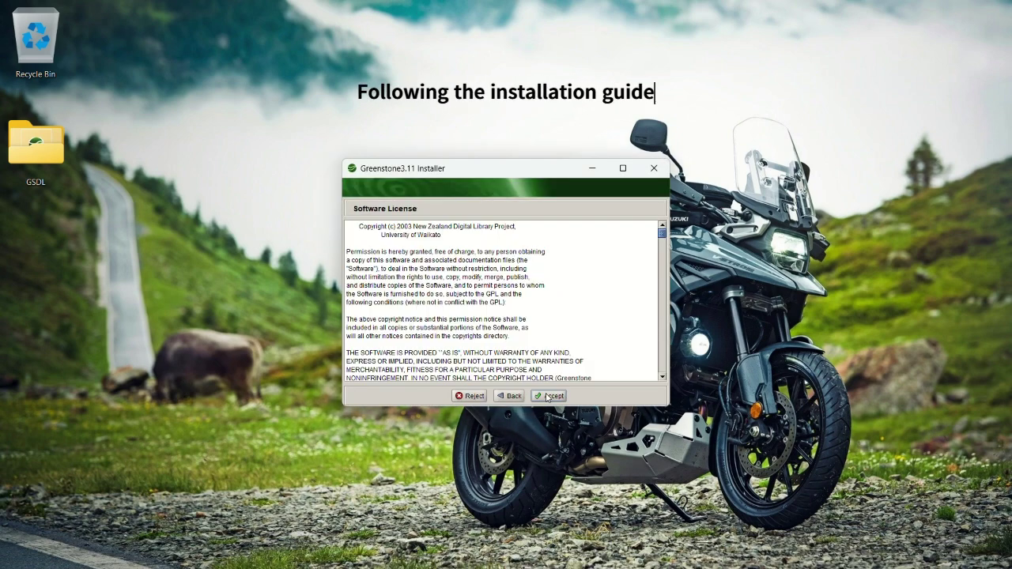
pyautogui.scroll(-3, 546, 397)
pyautogui.click(547, 397)
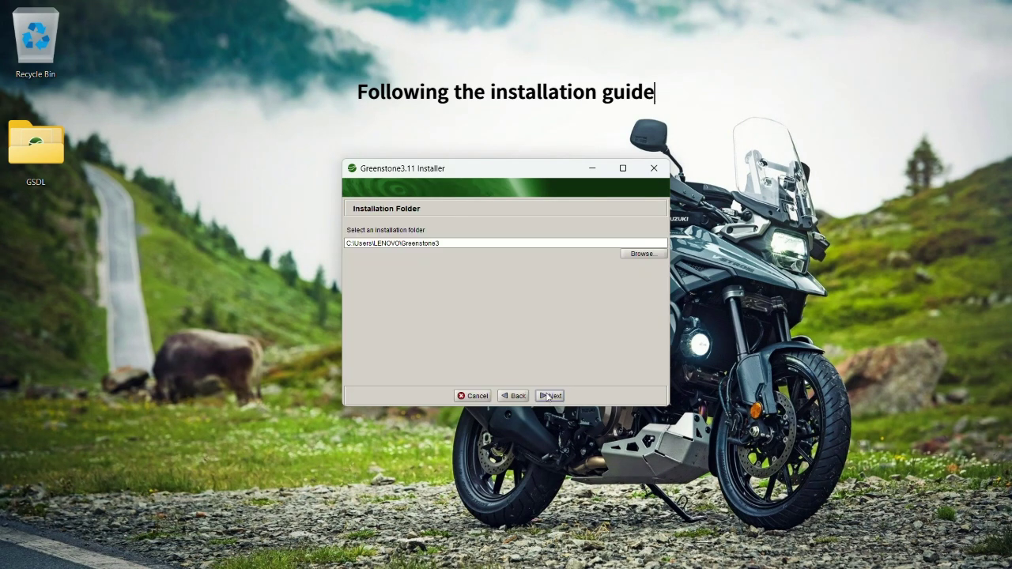
# - Install to the Desktop folder with all components, skipping the admin password
pyautogui.click(642, 254)
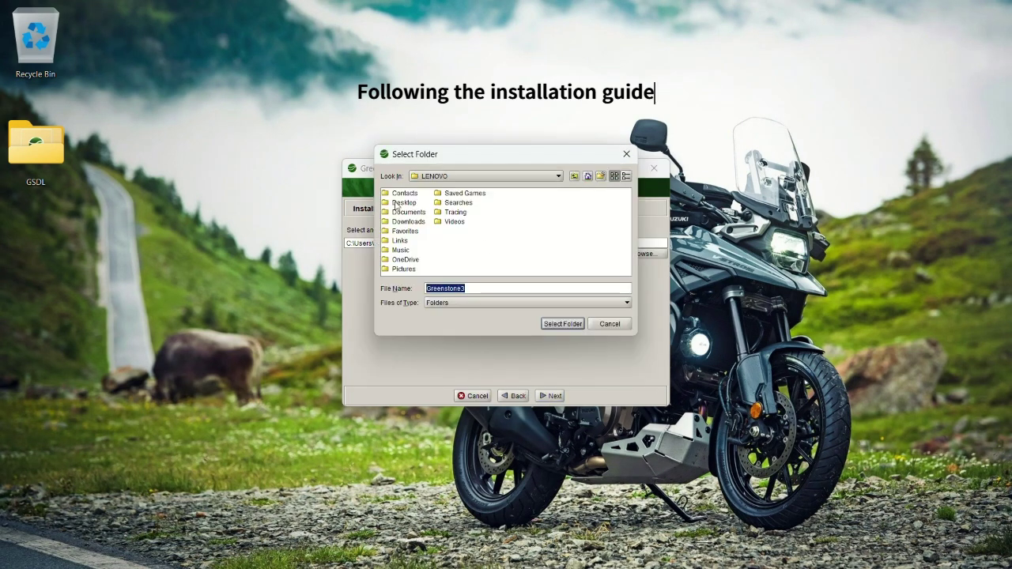
pyautogui.click(395, 203)
pyautogui.click(562, 323)
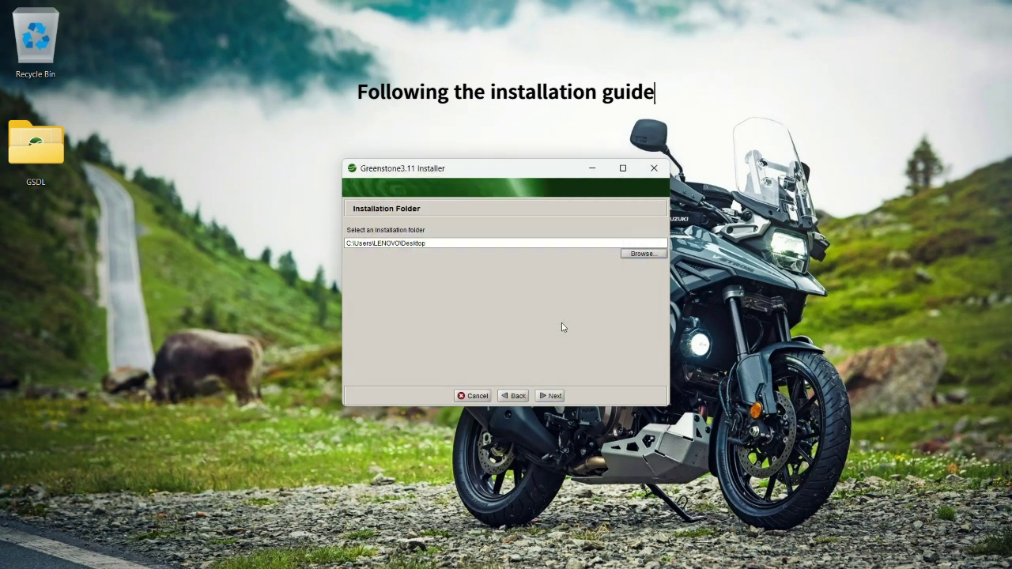
pyautogui.click(552, 395)
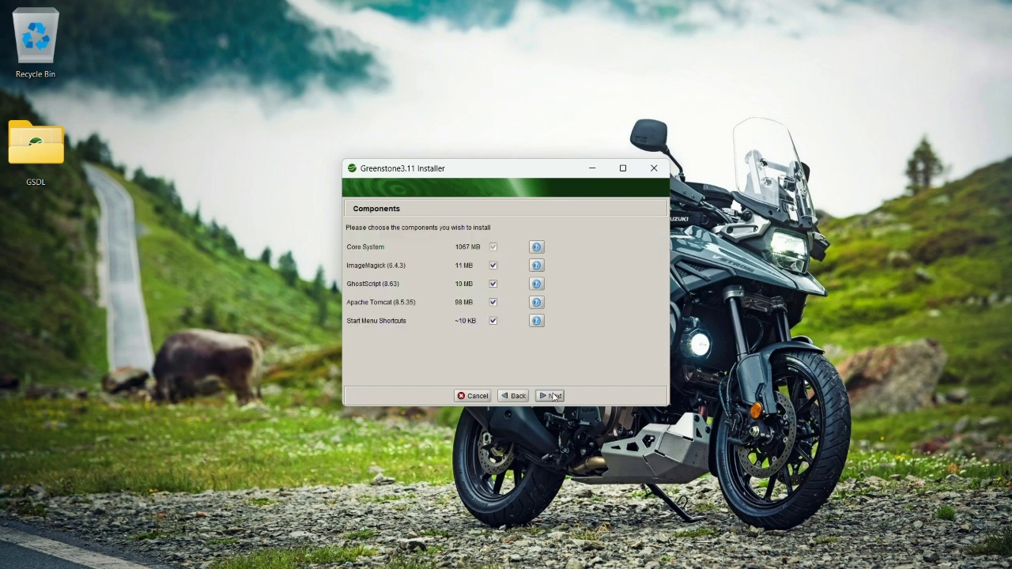
pyautogui.click(554, 397)
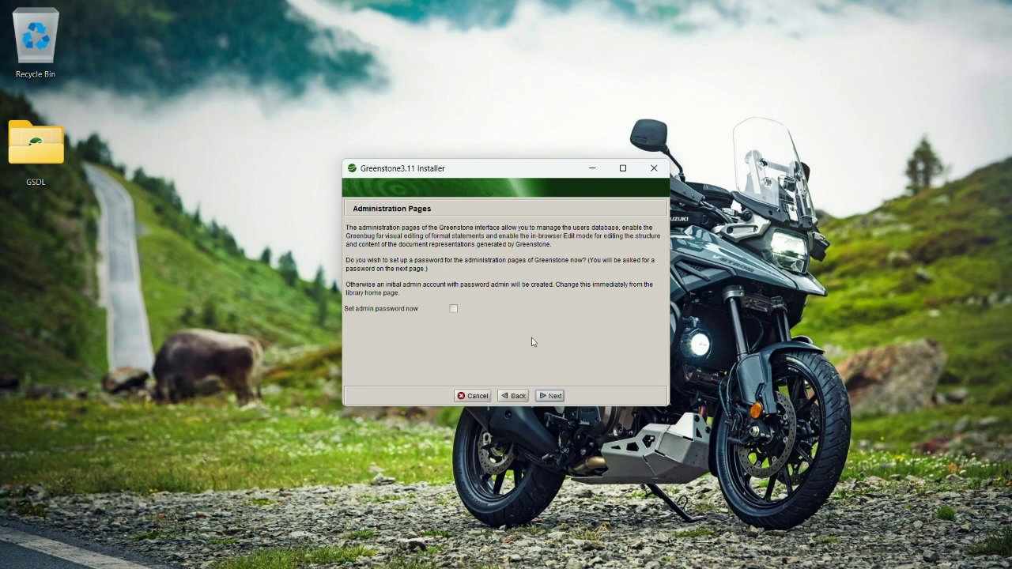
pyautogui.click(545, 398)
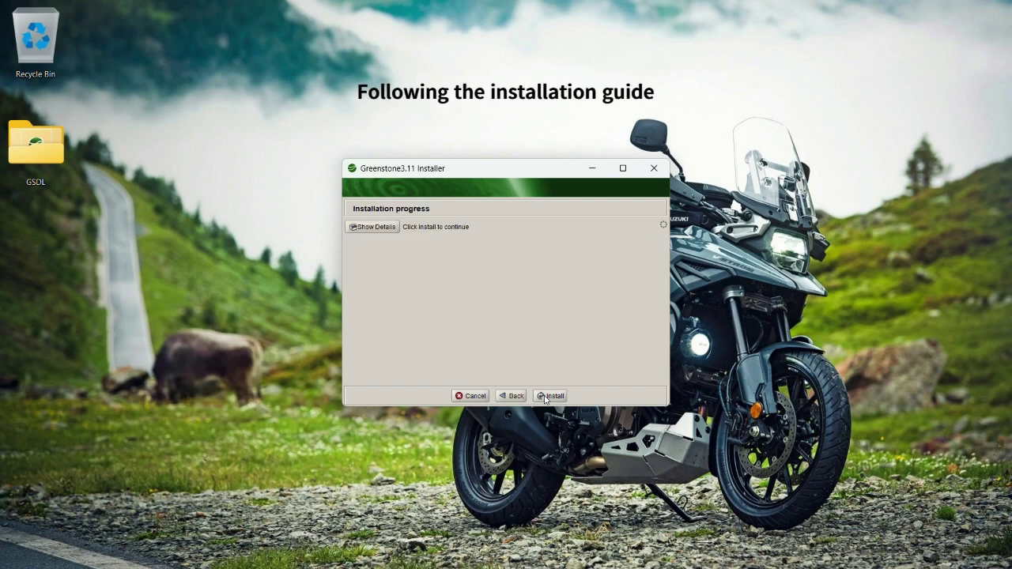
pyautogui.click(545, 397)
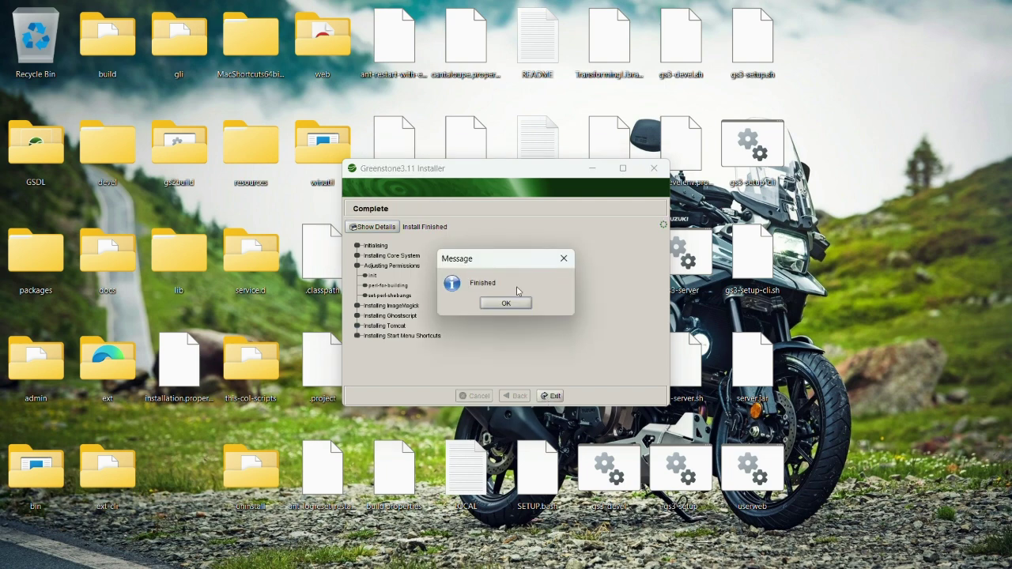
# - Close the finished installer and create a new desktop folder named GS
pyautogui.click(507, 307)
pyautogui.click(552, 395)
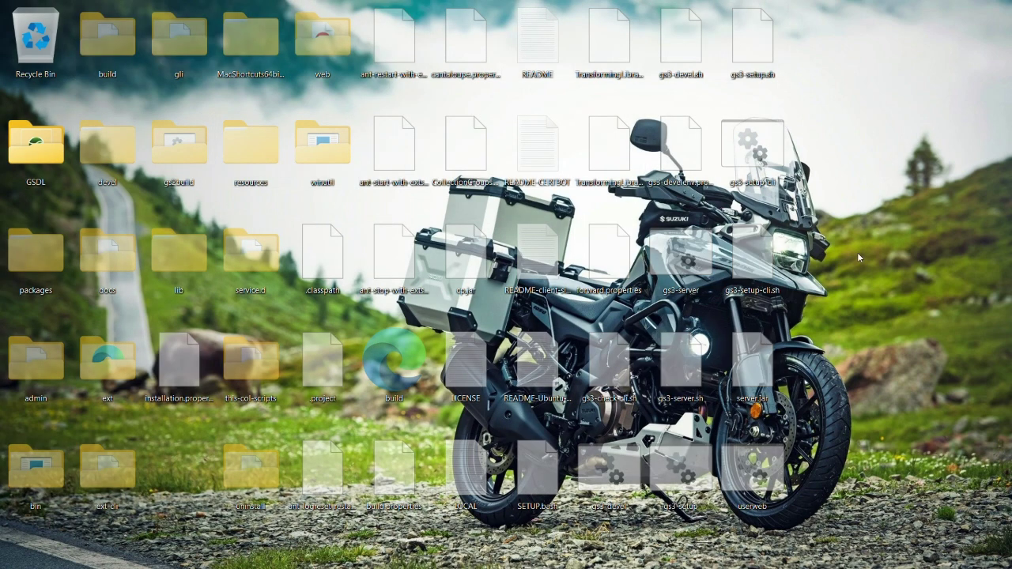
pyautogui.rightClick(865, 236)
pyautogui.click(620, 388)
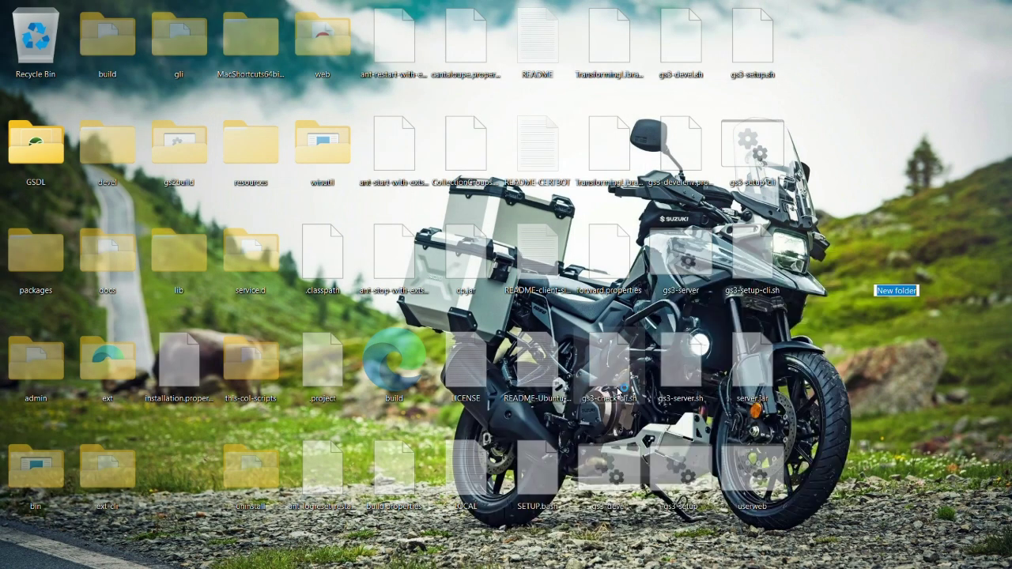
pyautogui.write('GS')
pyautogui.press('Return')
# - Paste the cut Greenstone files into GS and view them as Large icons
pyautogui.hotkey('ctrl', 'v')
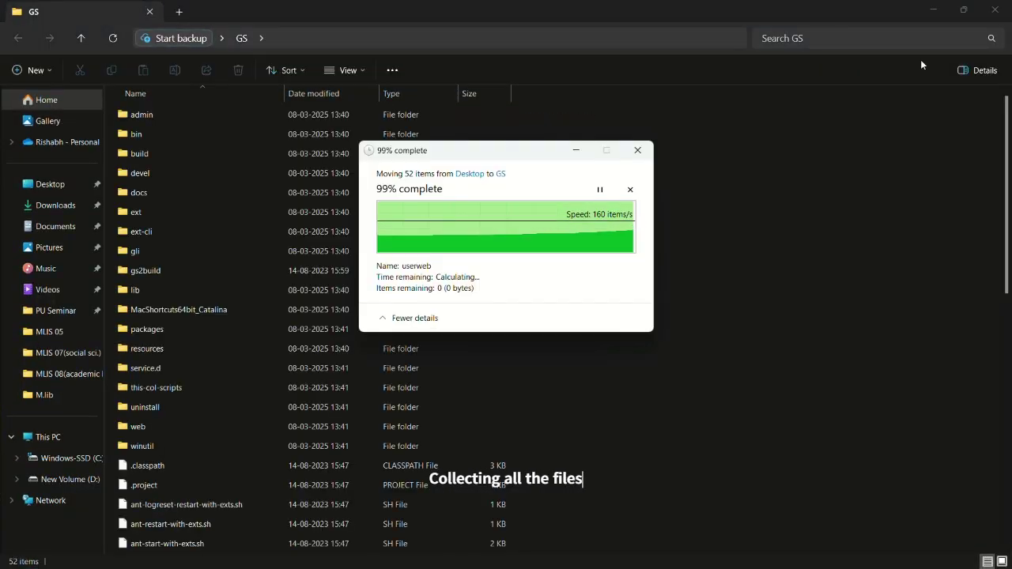
pyautogui.click(348, 70)
pyautogui.click(324, 122)
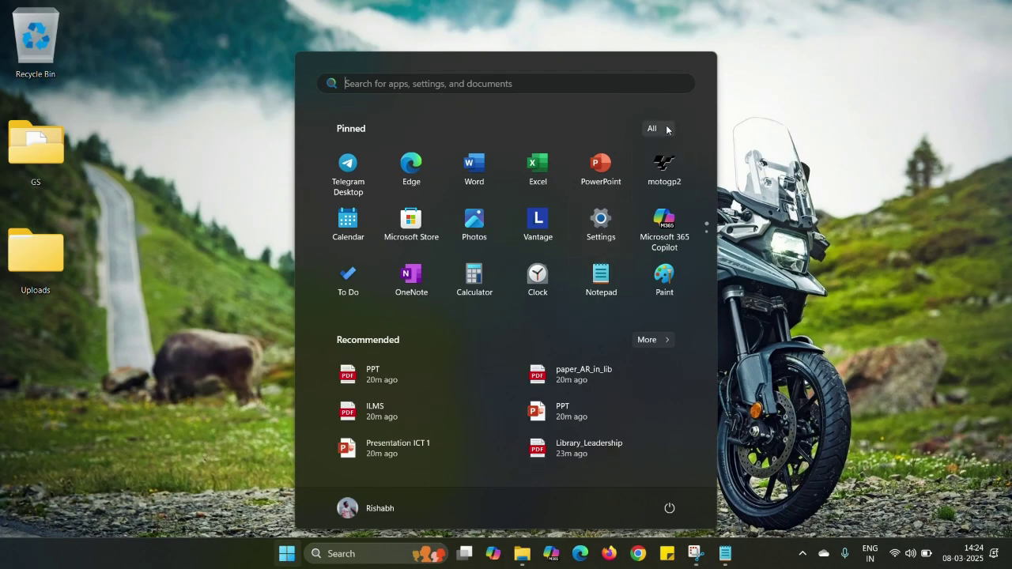
# - Start Greenstone3 Server from the Greenstone-3.11 group in the Start menu's All apps
pyautogui.click(663, 128)
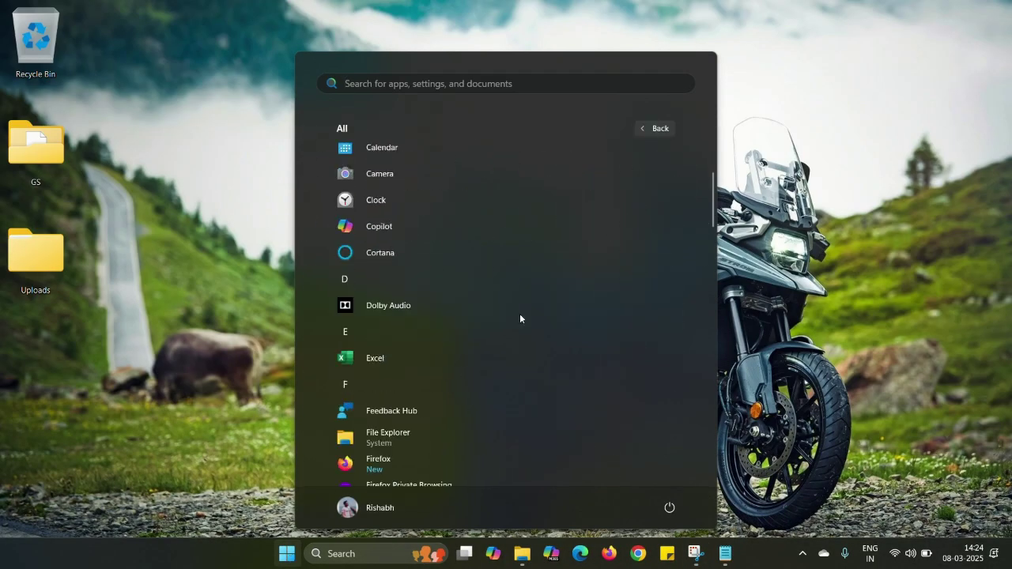
pyautogui.scroll(-3, 519, 313)
pyautogui.scroll(-3, 669, 348)
pyautogui.click(669, 341)
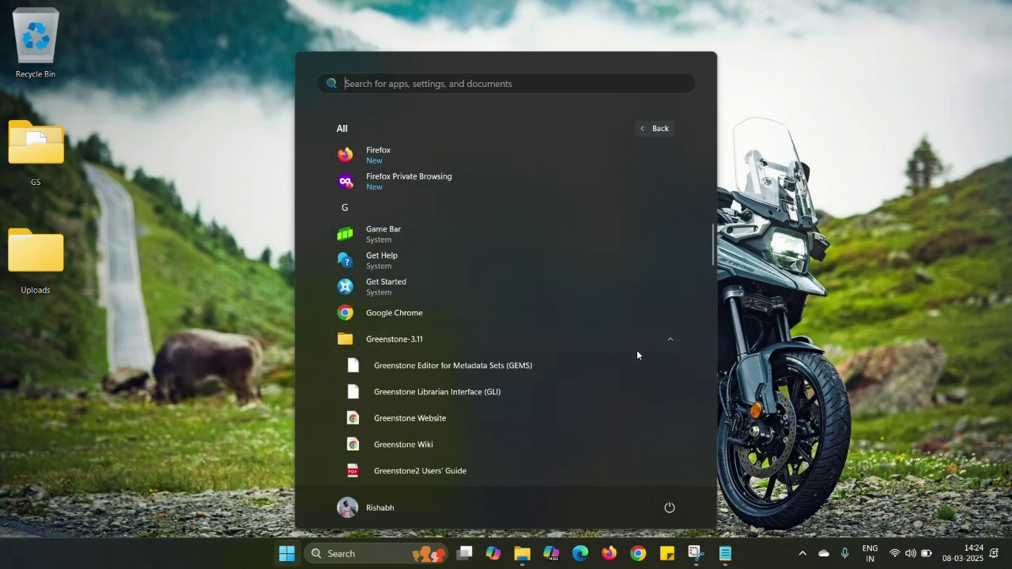
pyautogui.scroll(-2, 486, 400)
pyautogui.click(486, 400)
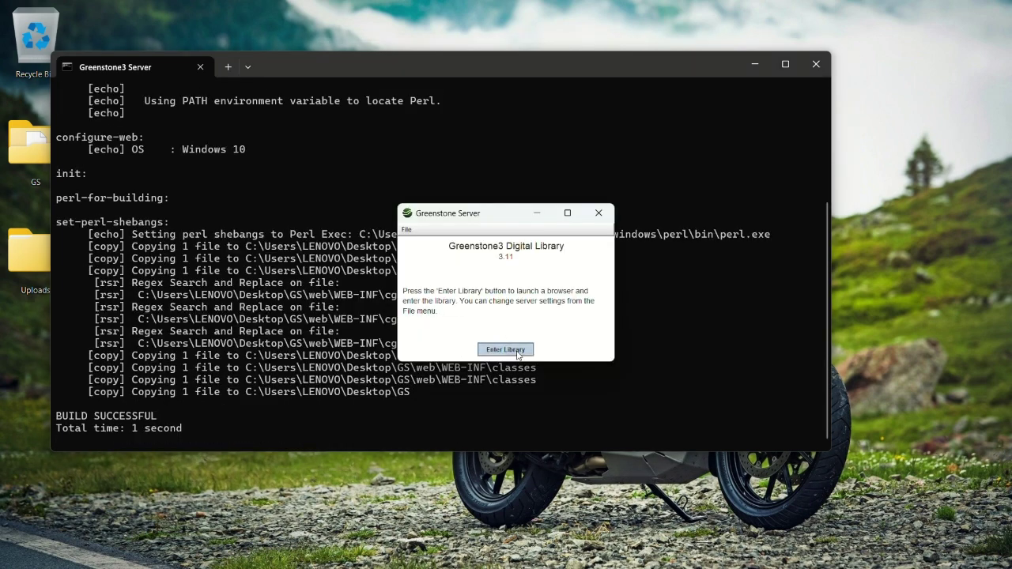
# - Enter the library, always open links in Google Chrome, and allow the server through the firewall
pyautogui.click(519, 355)
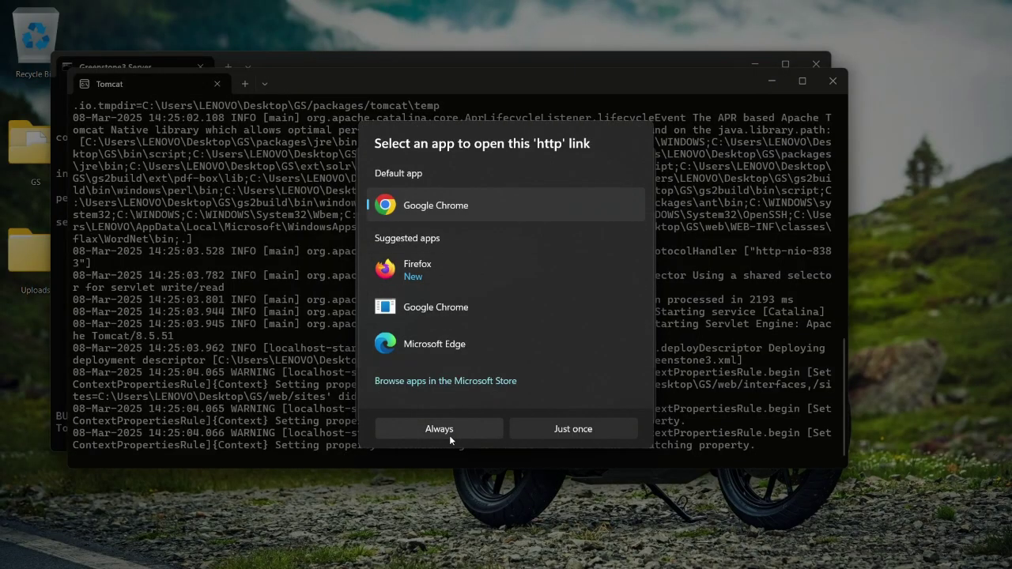
pyautogui.click(449, 433)
pyautogui.click(466, 397)
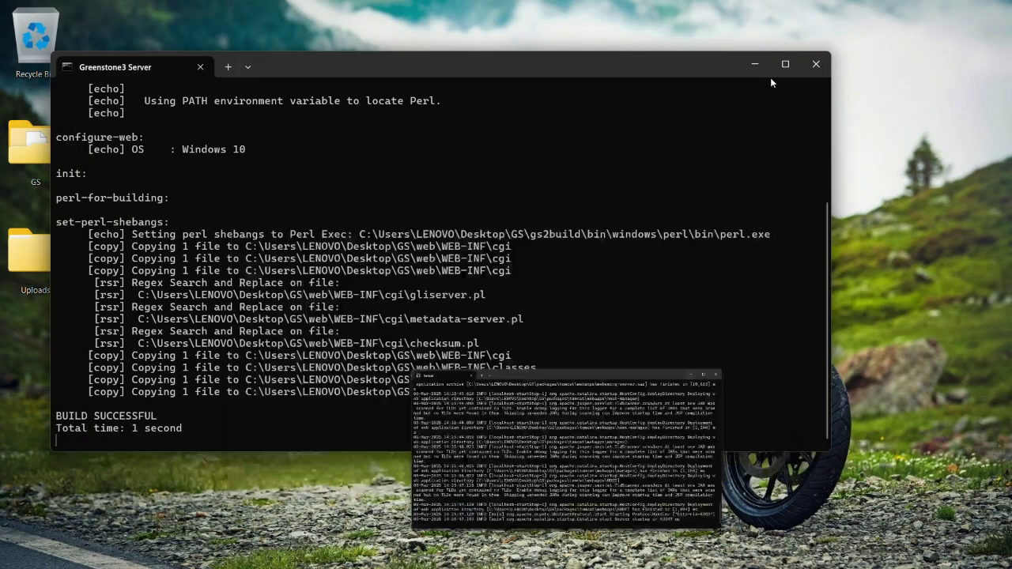
# - Switch to Chrome, view Demo Collection (Lucene), then return to My Greenstone Library
pyautogui.click(755, 66)
pyautogui.hotkey('alt', 'Tab')
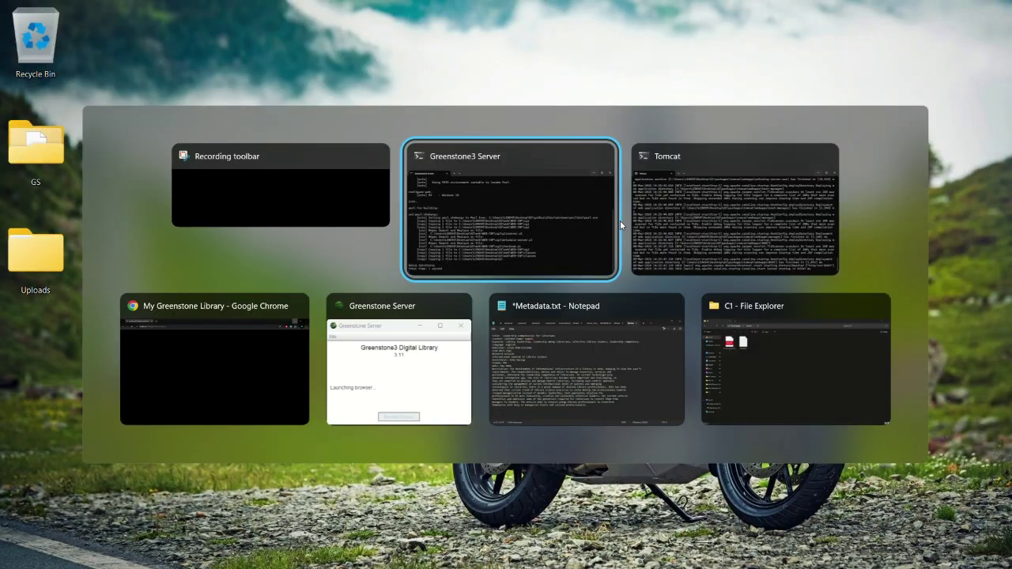
pyautogui.hotkey('alt', 'Tab')
pyautogui.hotkey('alt', 'Tab')
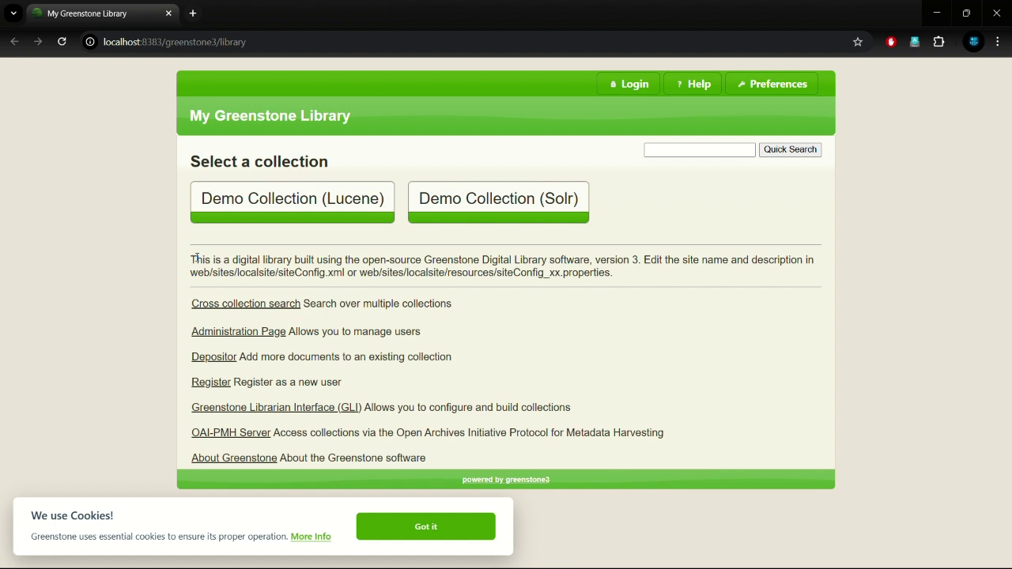
pyautogui.click(276, 204)
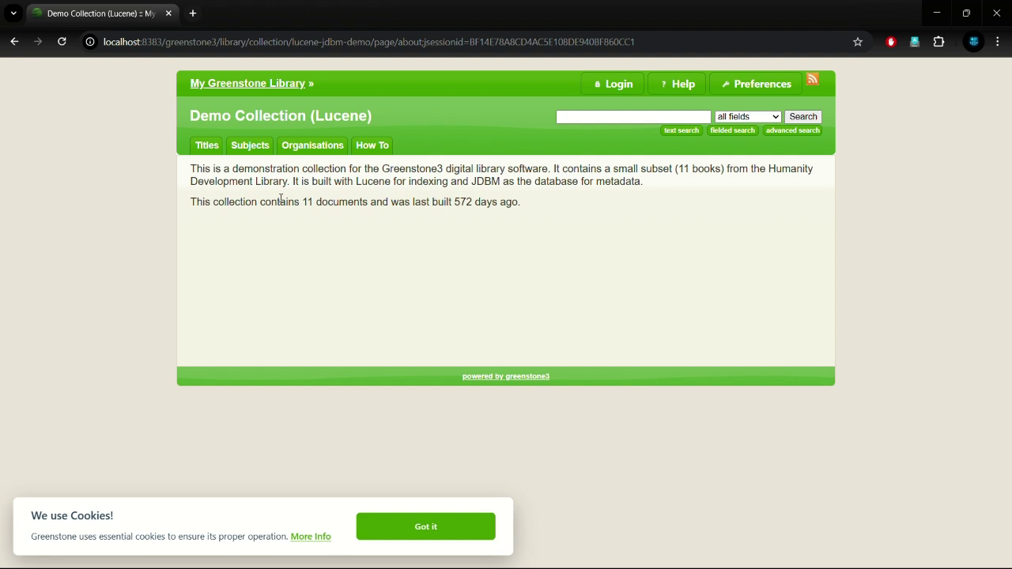
pyautogui.click(254, 84)
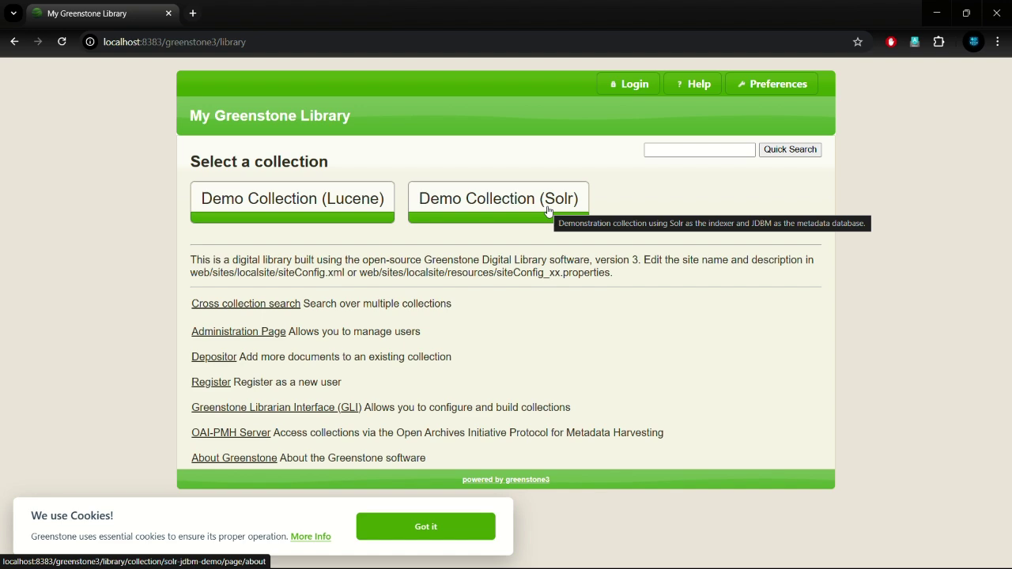
# - Launch Greenstone Librarian Interface (GLI) from the Greenstone-3.11 Start menu group
pyautogui.press('super')
pyautogui.click(668, 128)
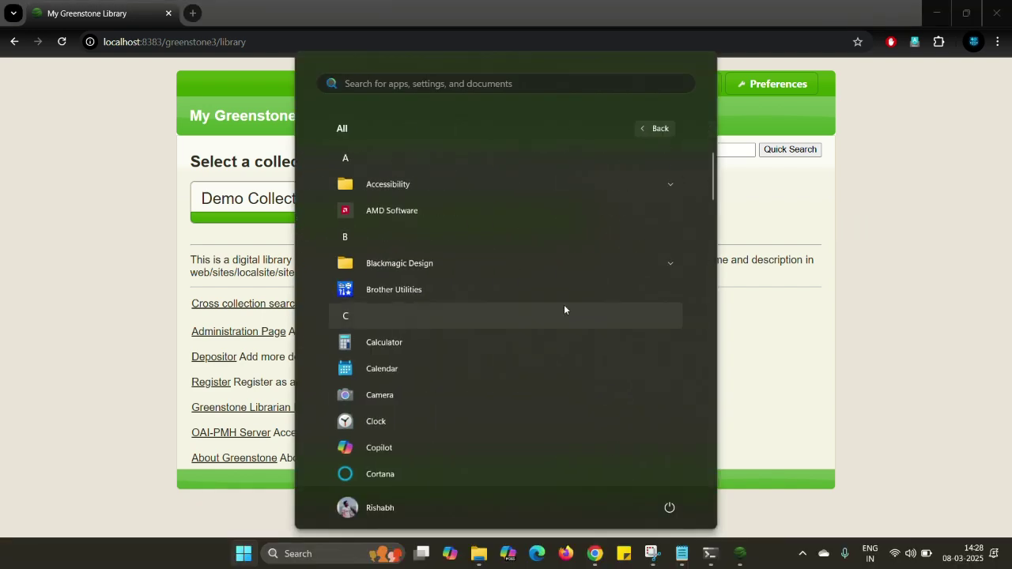
pyautogui.scroll(-5, 564, 310)
pyautogui.scroll(-3, 601, 289)
pyautogui.click(628, 270)
pyautogui.scroll(-2, 494, 366)
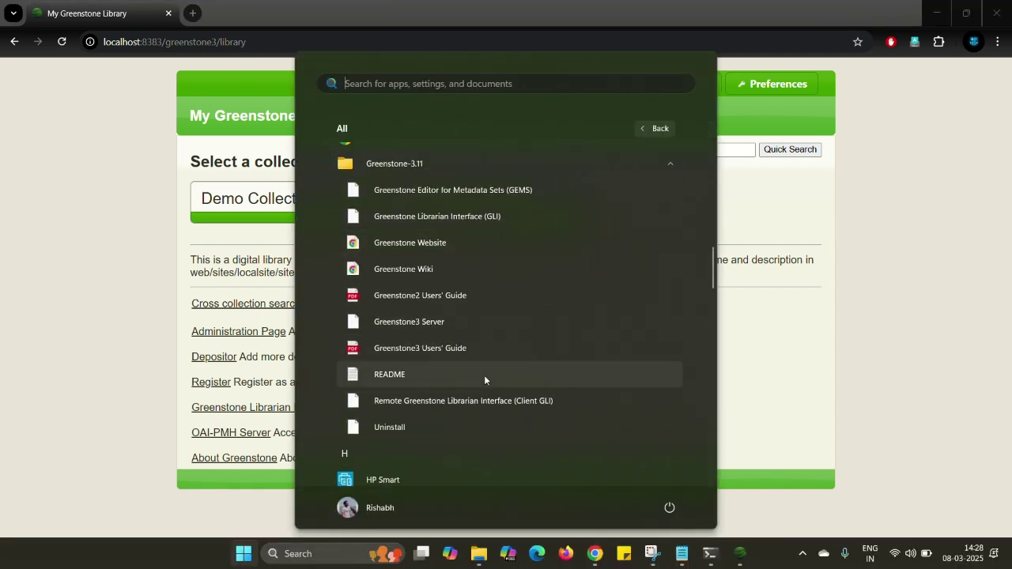
pyautogui.click(457, 212)
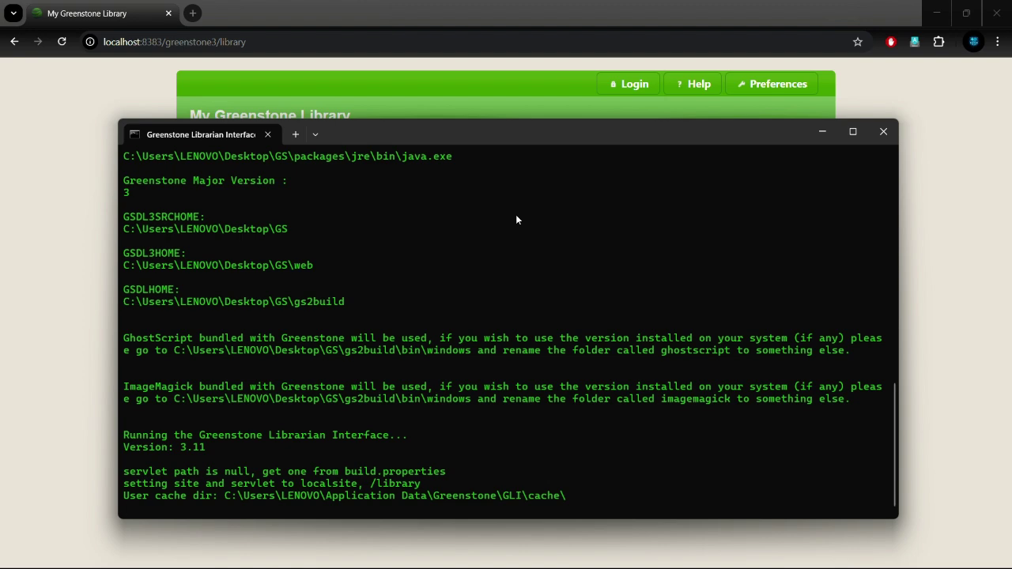
pyautogui.click(318, 12)
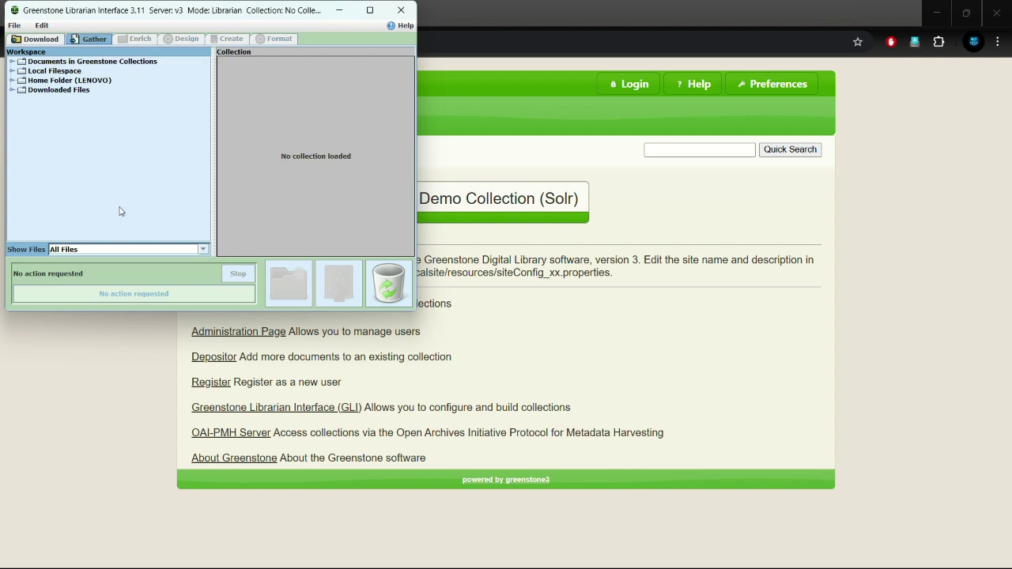
# - Create a collection titled 'Research Papers', described as open access, based on New Collection
pyautogui.click(14, 25)
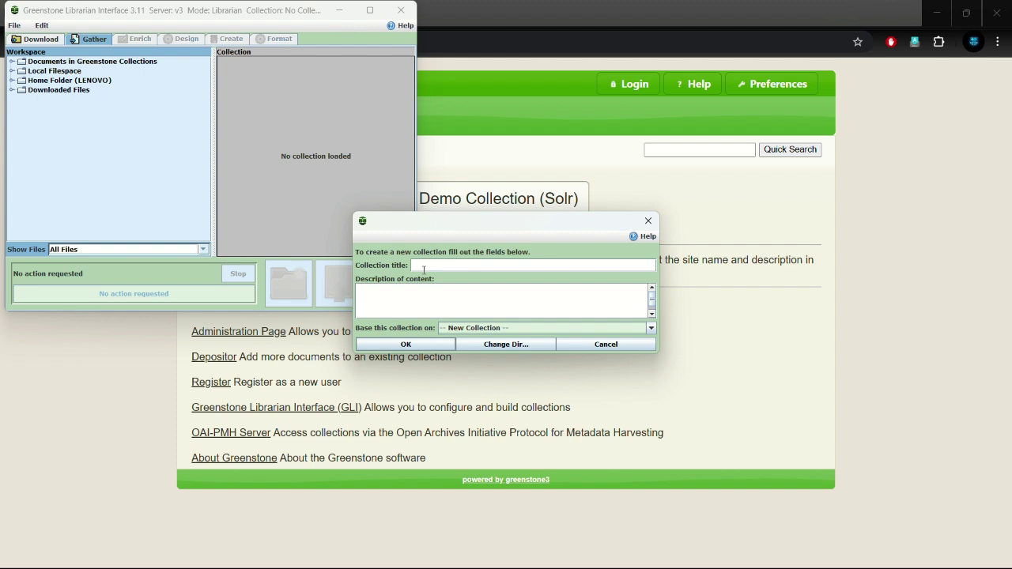
pyautogui.write('Research')
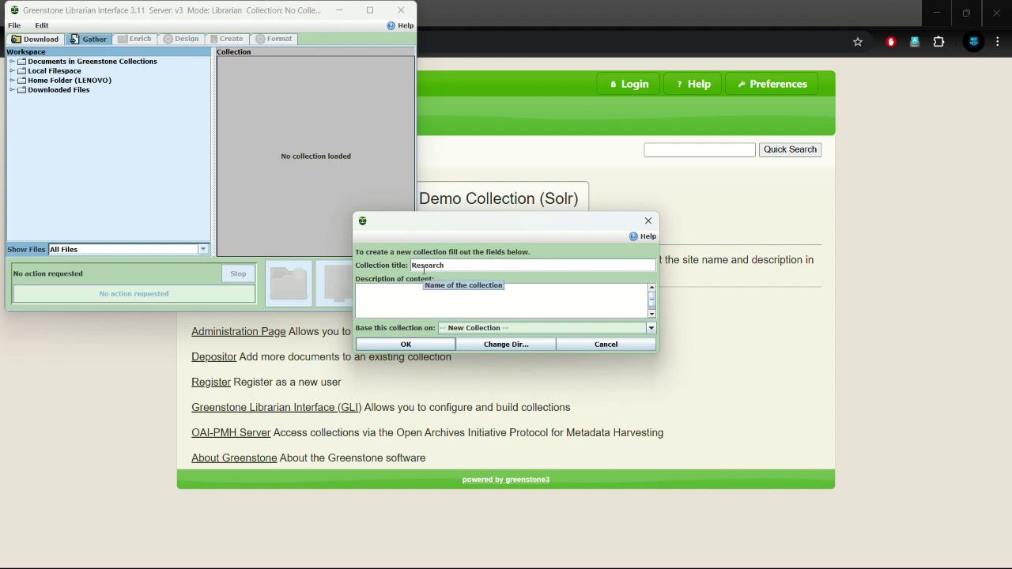
pyautogui.write(' Papers')
pyautogui.click(442, 296)
pyautogui.write('Certain')
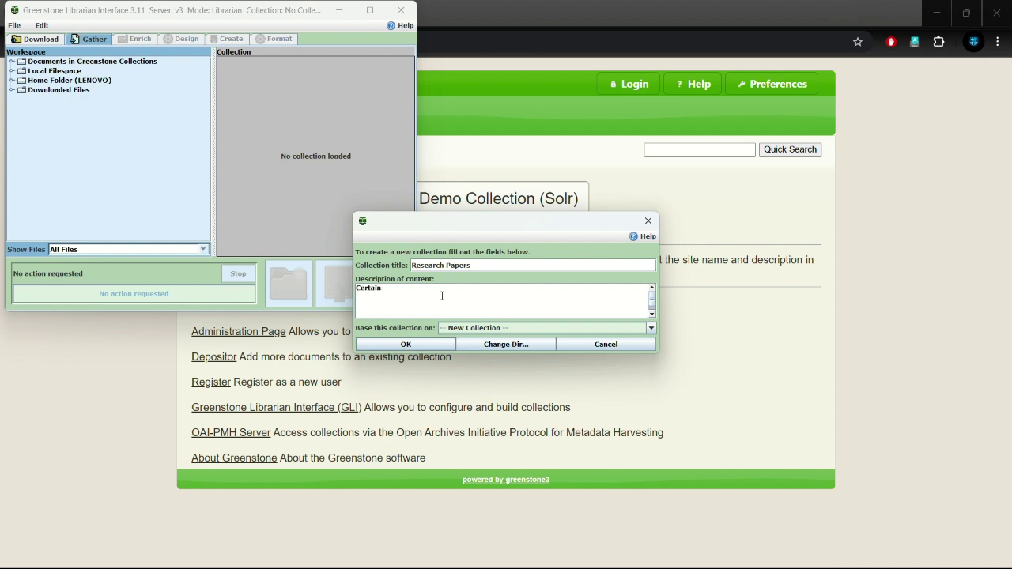
pyautogui.write('open access research articles are provided here.')
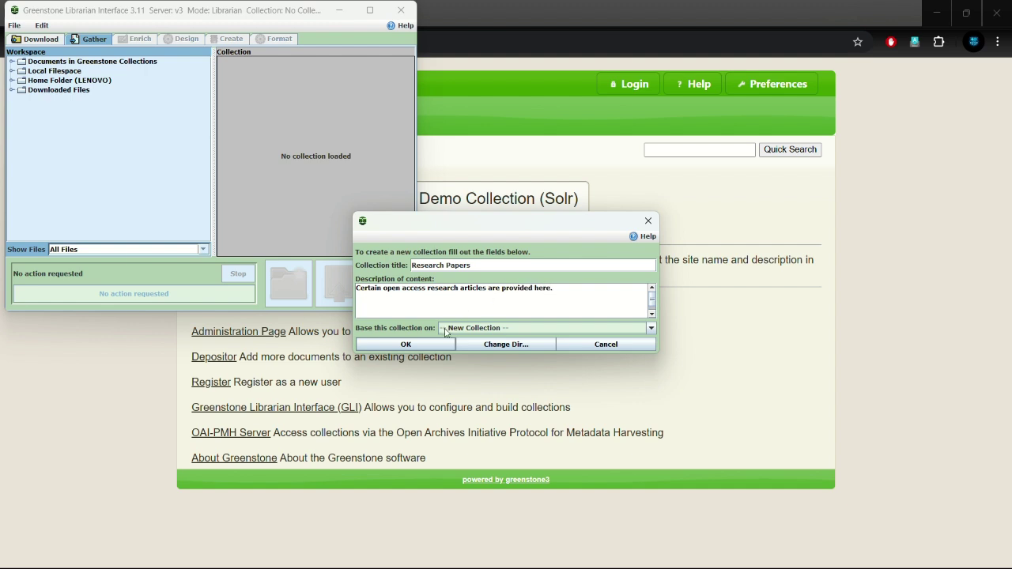
pyautogui.click(476, 328)
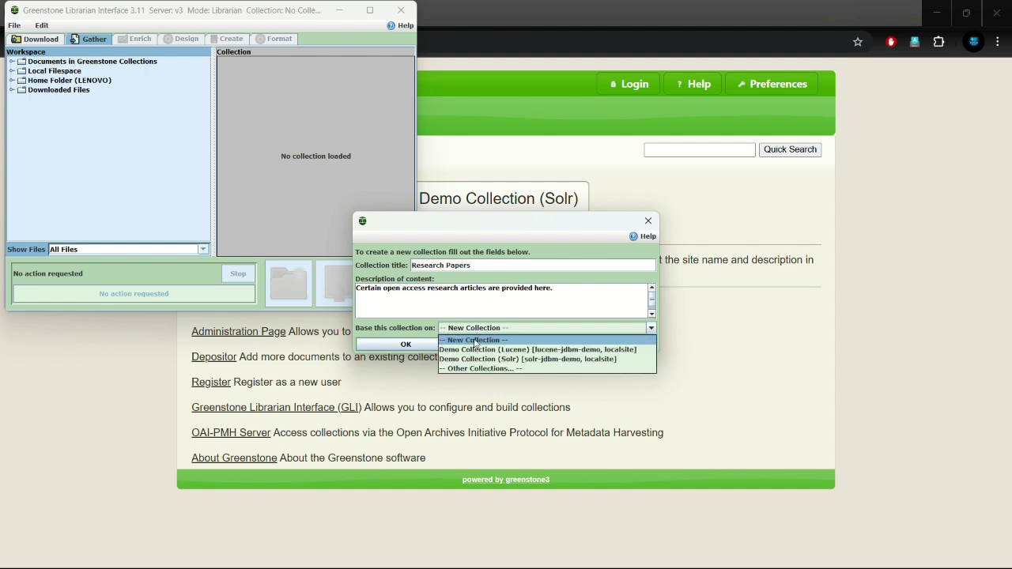
pyautogui.click(476, 341)
pyautogui.click(401, 346)
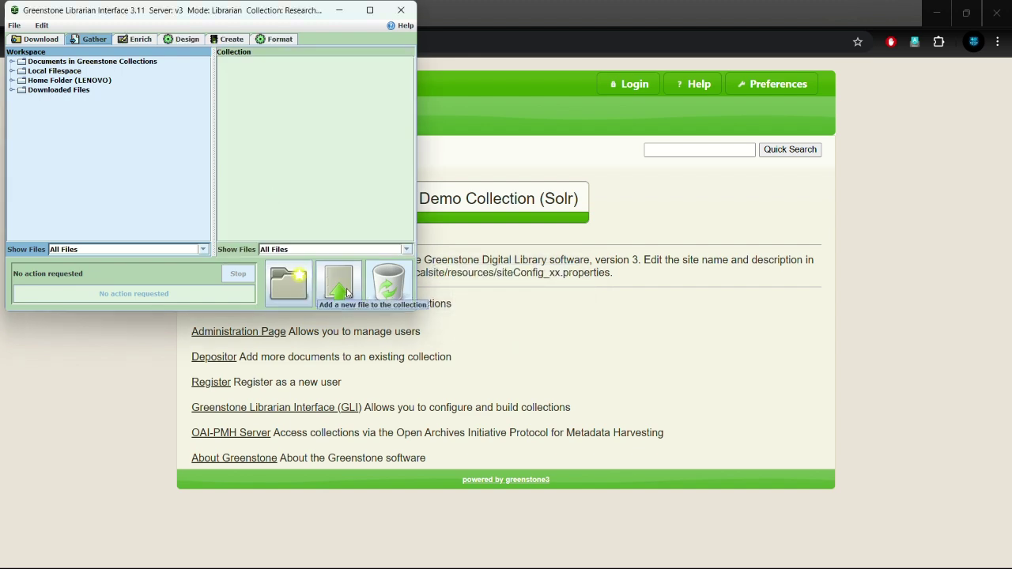
# - Upload Library_Leadership.pdf from the Desktop's C1 folder into the Research Papers collection
pyautogui.click(347, 291)
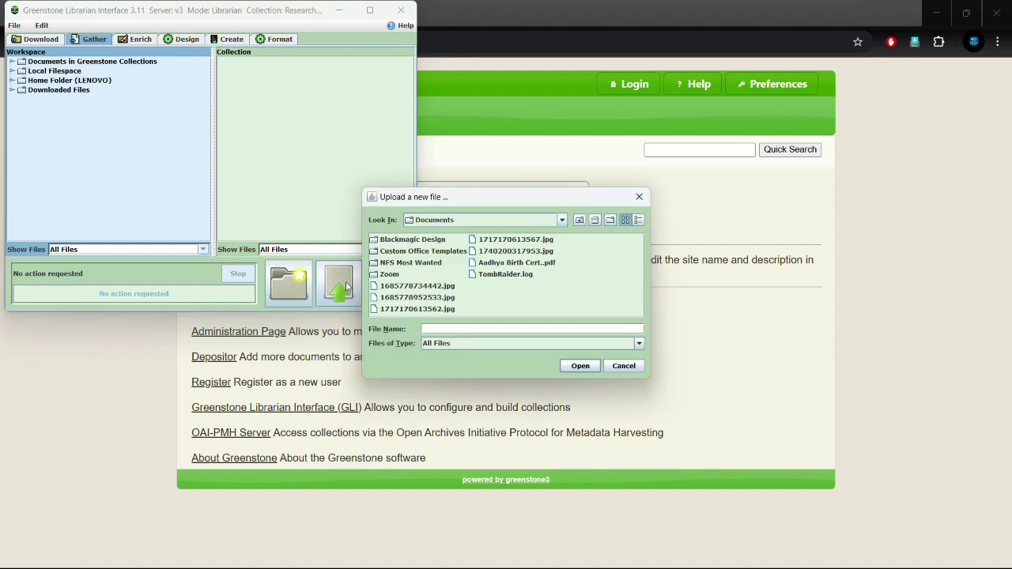
pyautogui.click(564, 221)
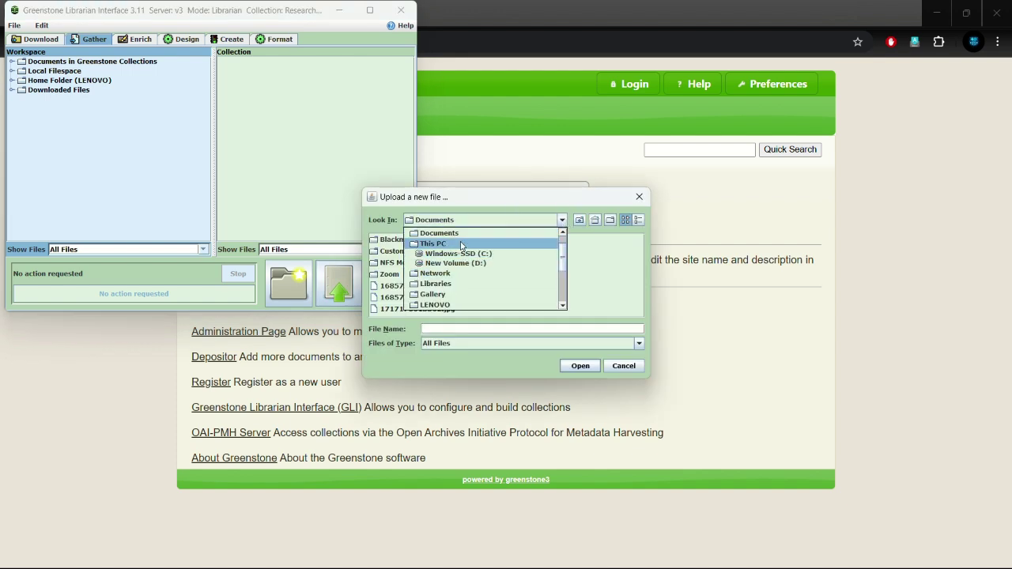
pyautogui.scroll(3, 461, 247)
pyautogui.click(463, 254)
pyautogui.doubleClick(393, 250)
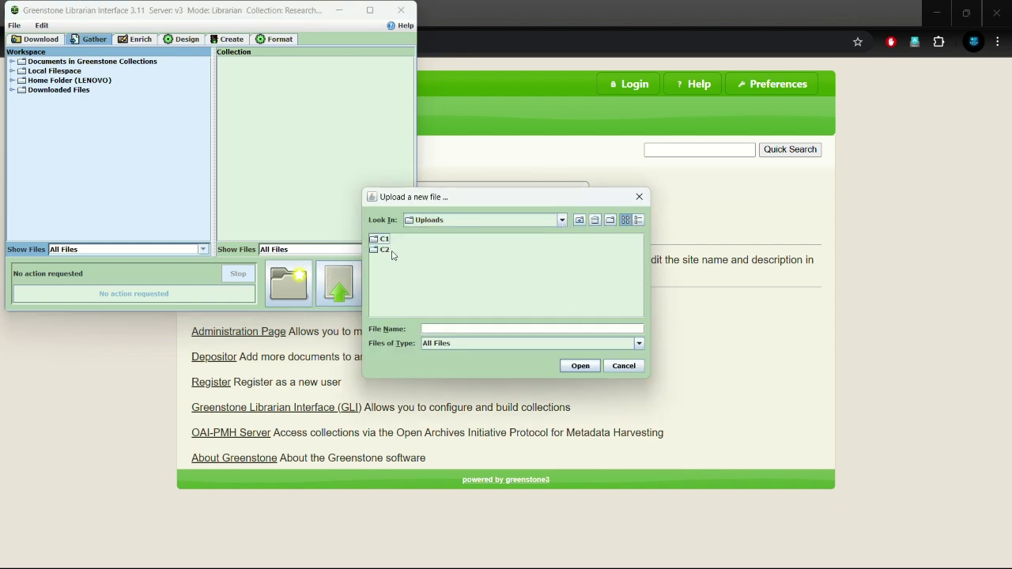
pyautogui.doubleClick(387, 240)
pyautogui.click(408, 244)
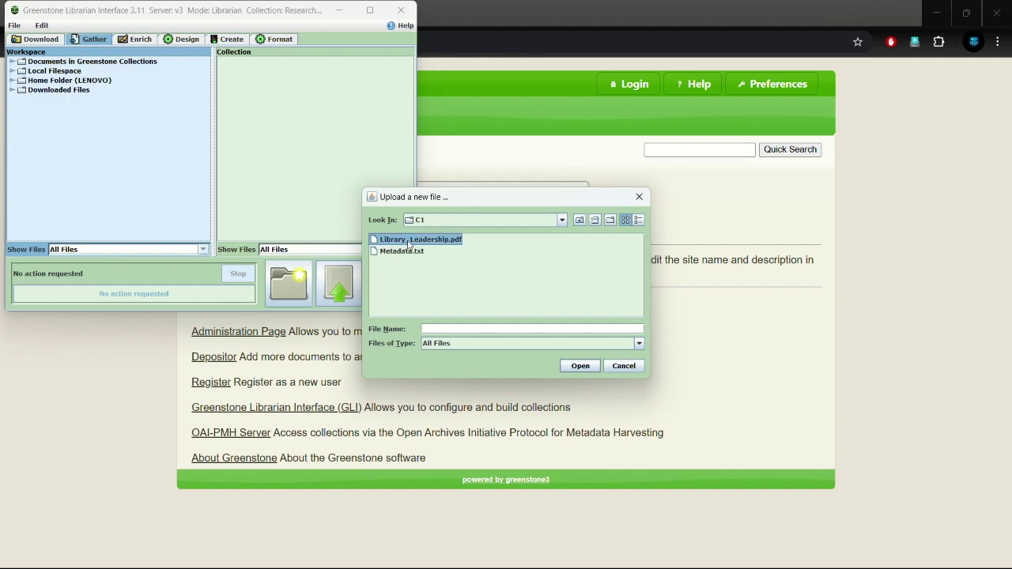
pyautogui.click(580, 365)
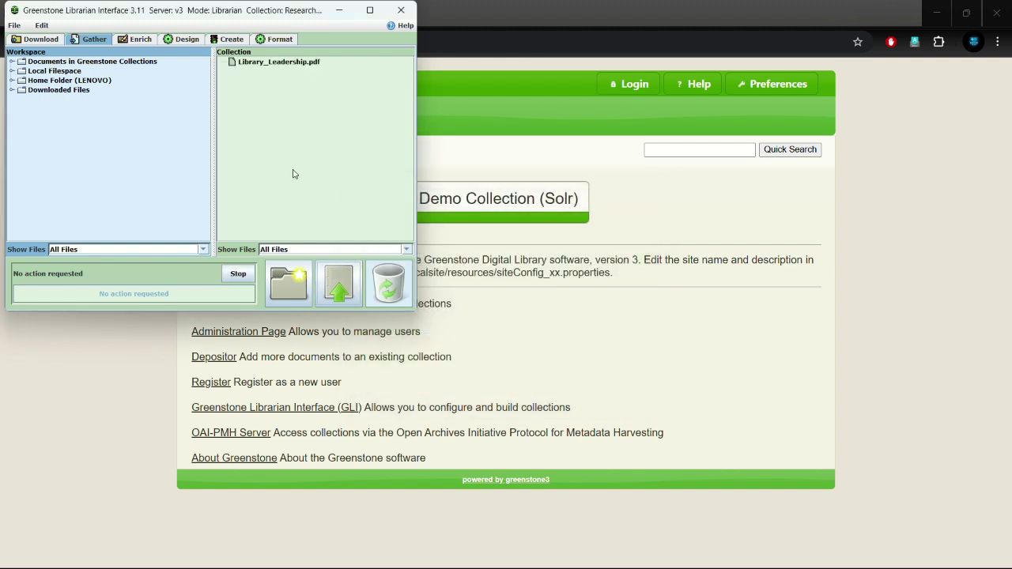
# - In Enrich, copy the paper's title from Metadata.txt into dc.Title
pyautogui.click(138, 41)
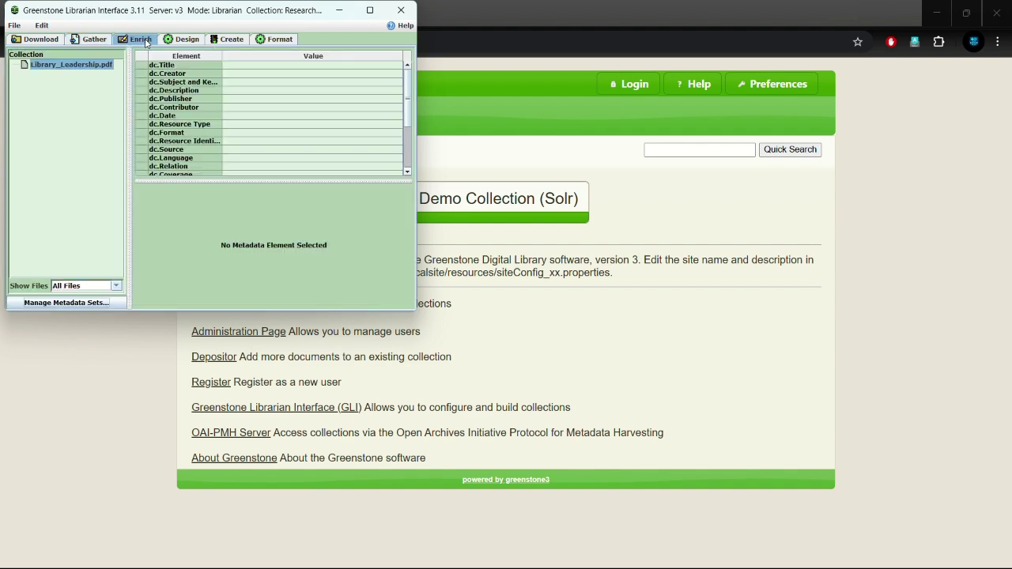
pyautogui.hotkey('alt', 'Tab')
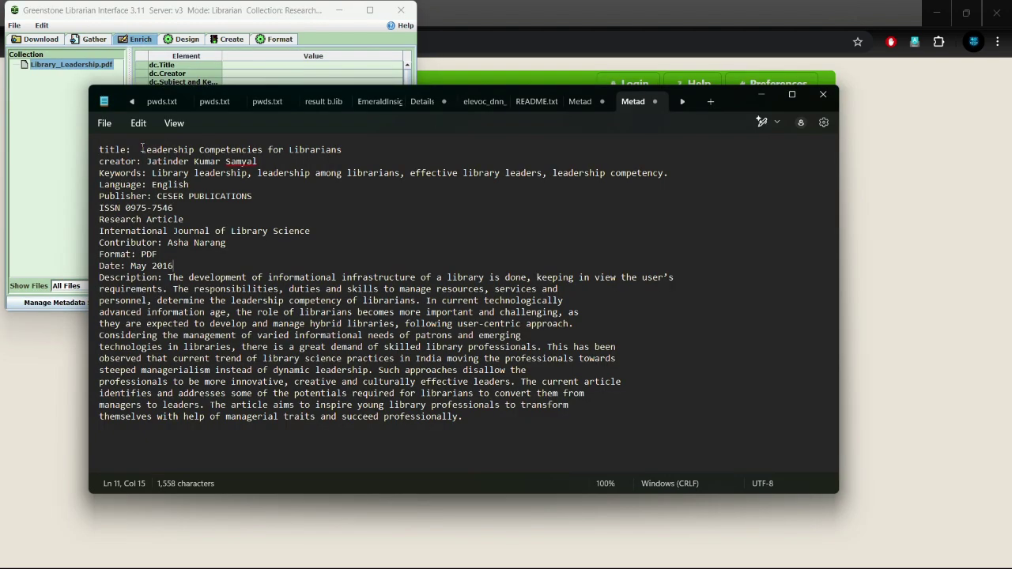
pyautogui.moveTo(143, 148); pyautogui.dragTo(344, 150)
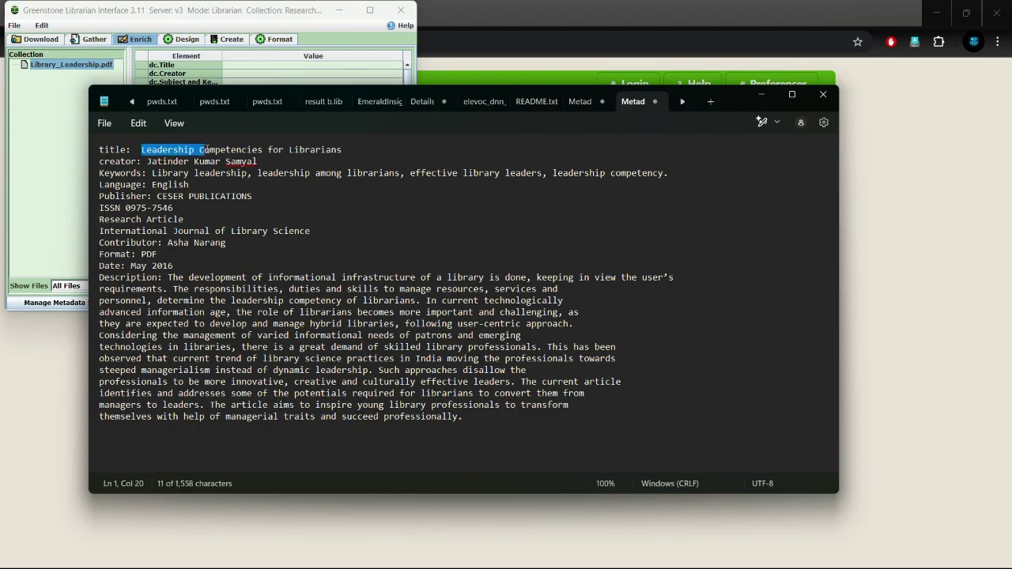
pyautogui.hotkey('ctrl', 'c')
pyautogui.click(242, 67)
pyautogui.hotkey('ctrl', 'v')
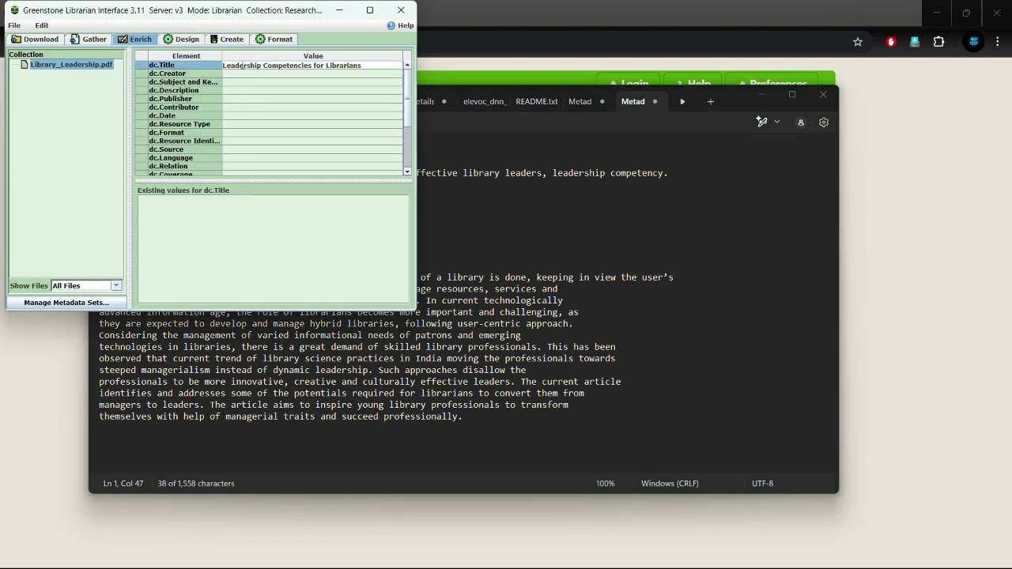
# - Copy the creator's name from the notes into dc.Creator
pyautogui.hotkey('alt', 'Tab')
pyautogui.moveTo(146, 161); pyautogui.dragTo(259, 161)
pyautogui.hotkey('ctrl', 'c')
pyautogui.hotkey('alt', 'Tab')
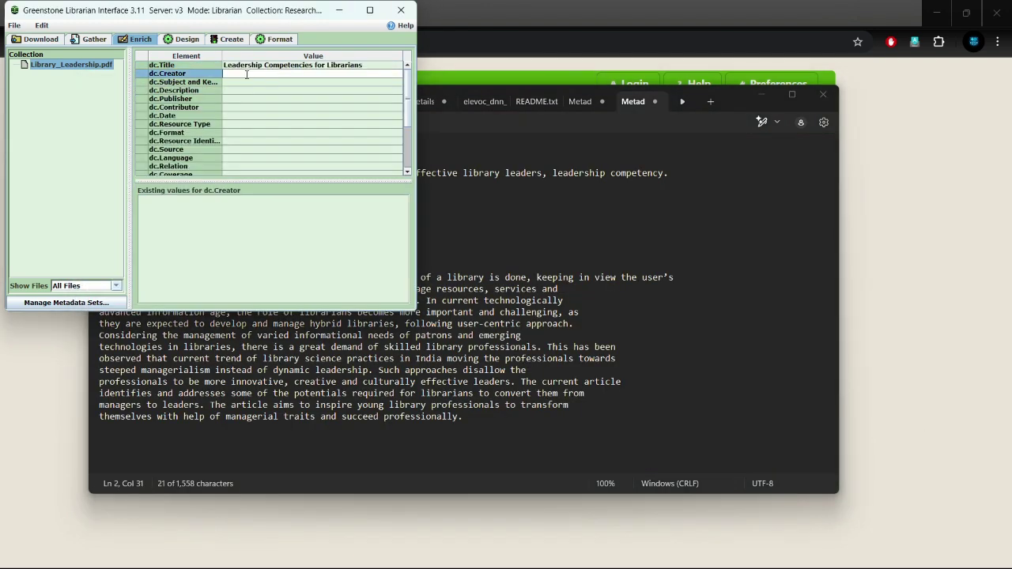
pyautogui.click(261, 74)
pyautogui.hotkey('ctrl', 'v')
# - Copy the keywords list from the notes into dc.Subject and Keywords
pyautogui.hotkey('alt', 'Tab')
pyautogui.moveTo(147, 172); pyautogui.dragTo(673, 175)
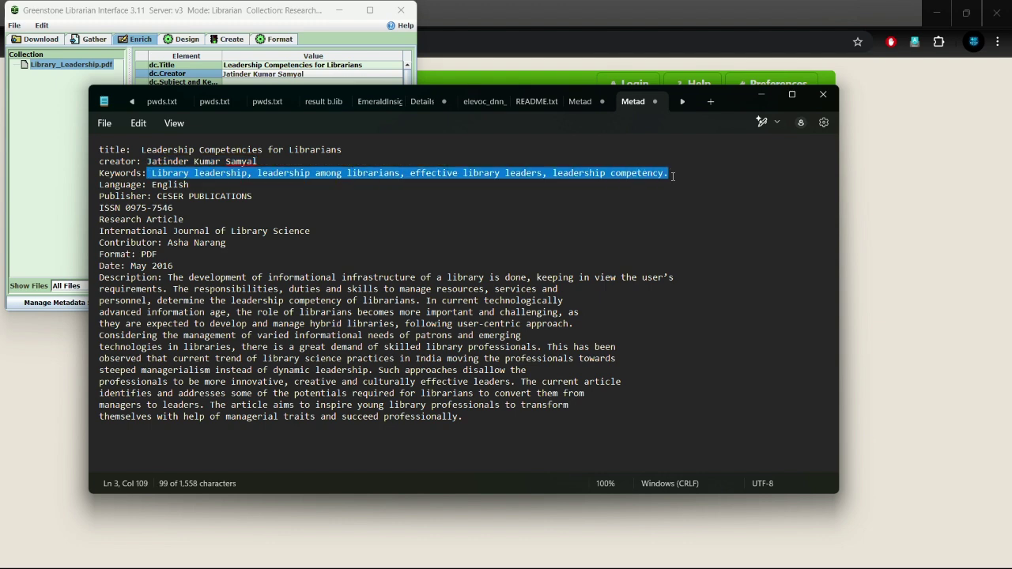
pyautogui.hotkey('ctrl', 'c')
pyautogui.hotkey('alt', 'Tab')
pyautogui.click(320, 81)
pyautogui.hotkey('ctrl', 'v')
# - Copy the full description paragraph from the notes into dc.Description
pyautogui.hotkey('alt', 'Tab')
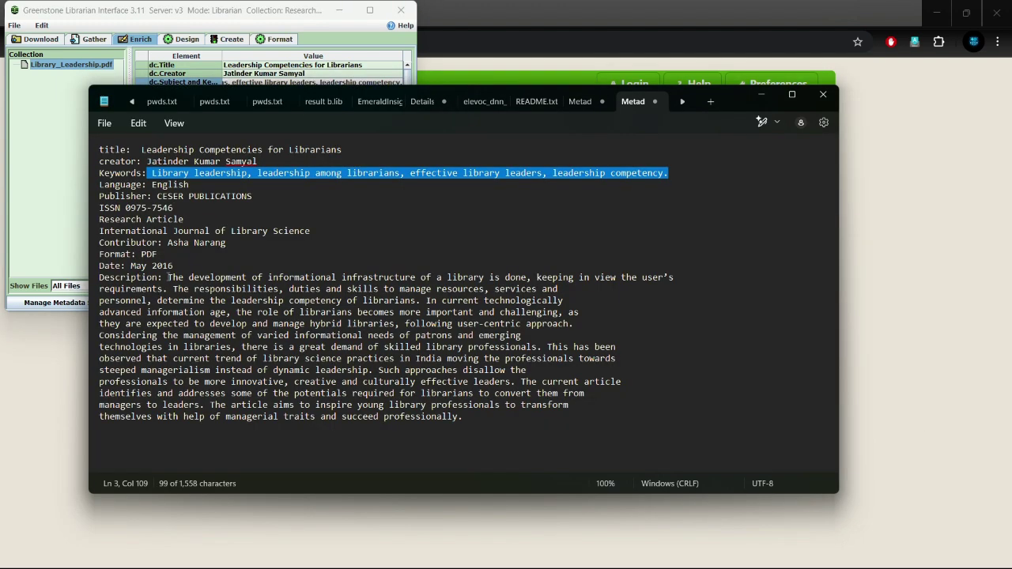
pyautogui.moveTo(167, 278); pyautogui.dragTo(482, 422)
pyautogui.hotkey('ctrl', 'c')
pyautogui.hotkey('alt', 'Tab')
pyautogui.click(316, 89)
pyautogui.hotkey('ctrl', 'v')
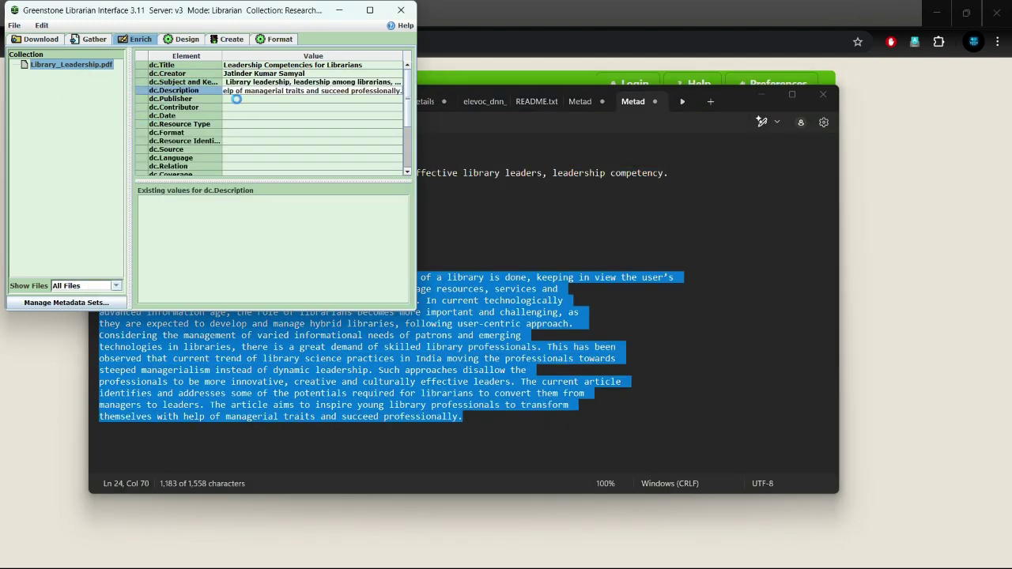
# - Copy the publisher name from the notes into dc.Publisher
pyautogui.hotkey('alt', 'Tab')
pyautogui.moveTo(157, 196); pyautogui.dragTo(251, 196)
pyautogui.hotkey('ctrl', 'c')
pyautogui.hotkey('alt', 'Tab')
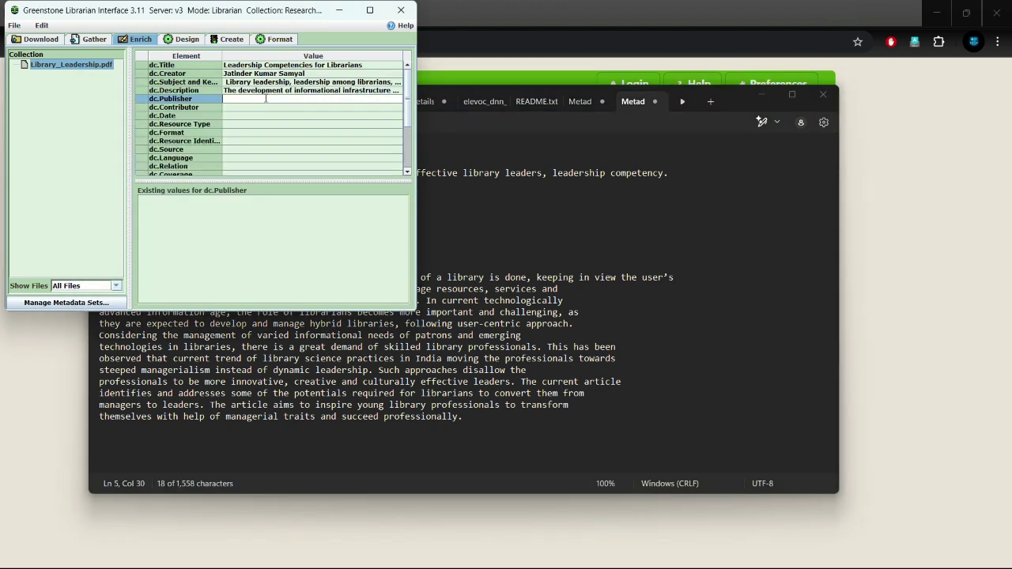
pyautogui.click(269, 100)
pyautogui.hotkey('ctrl', 'v')
pyautogui.hotkey('alt', 'Tab')
pyautogui.click(173, 207)
# - Copy the contributor's name from the notes into dc.Contributor
pyautogui.moveTo(167, 243); pyautogui.dragTo(230, 247)
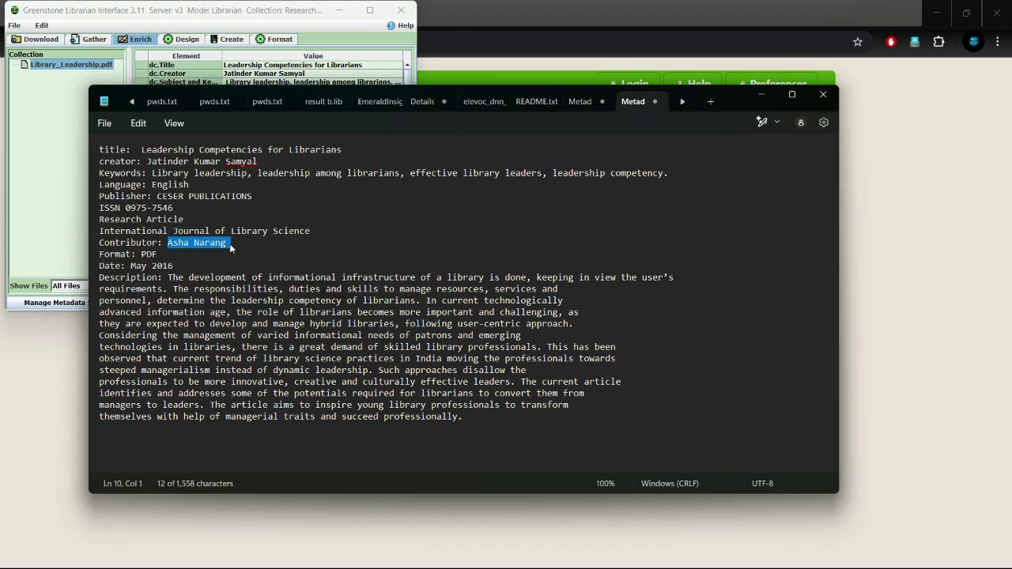
pyautogui.hotkey('ctrl', 'c')
pyautogui.hotkey('alt', 'Tab')
pyautogui.click(270, 107)
pyautogui.hotkey('ctrl', 'v')
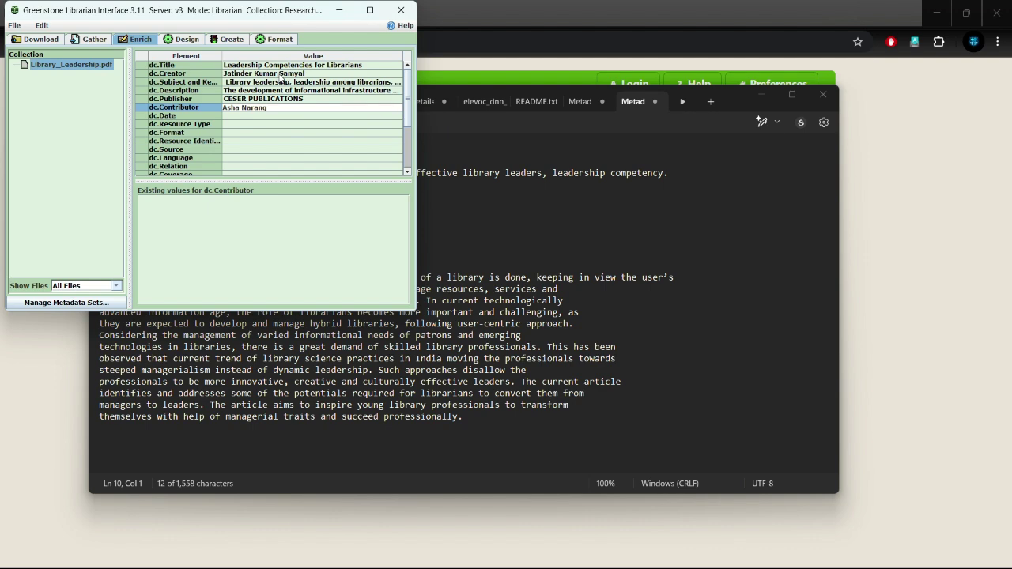
# - Set dc.Date to the publication date May 2016, copied from the notes
pyautogui.click(278, 73)
pyautogui.hotkey('alt', 'Tab')
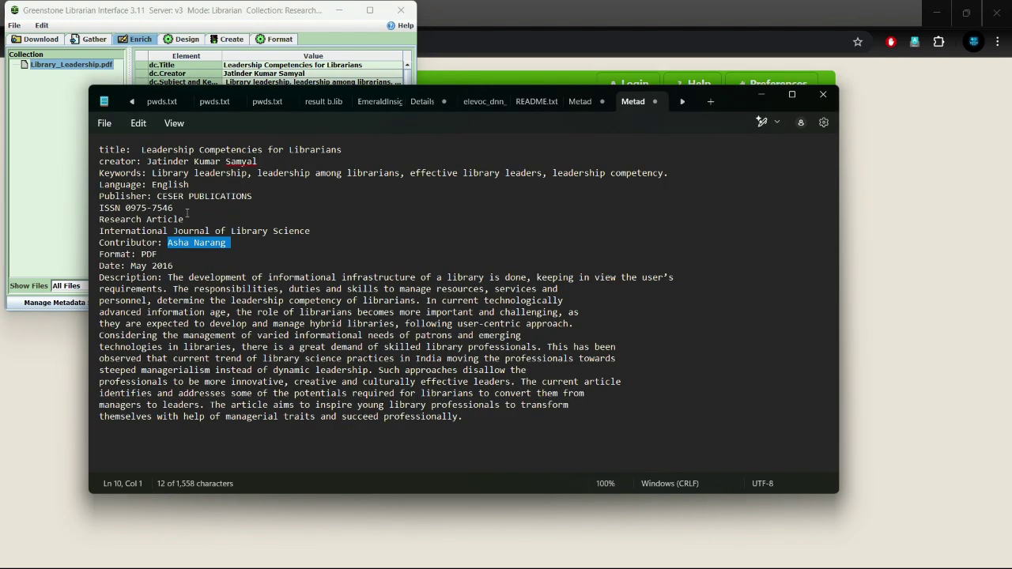
pyautogui.moveTo(130, 266); pyautogui.dragTo(172, 266)
pyautogui.hotkey('ctrl', 'c')
pyautogui.hotkey('alt', 'Tab')
pyautogui.click(244, 116)
pyautogui.hotkey('ctrl', 'v')
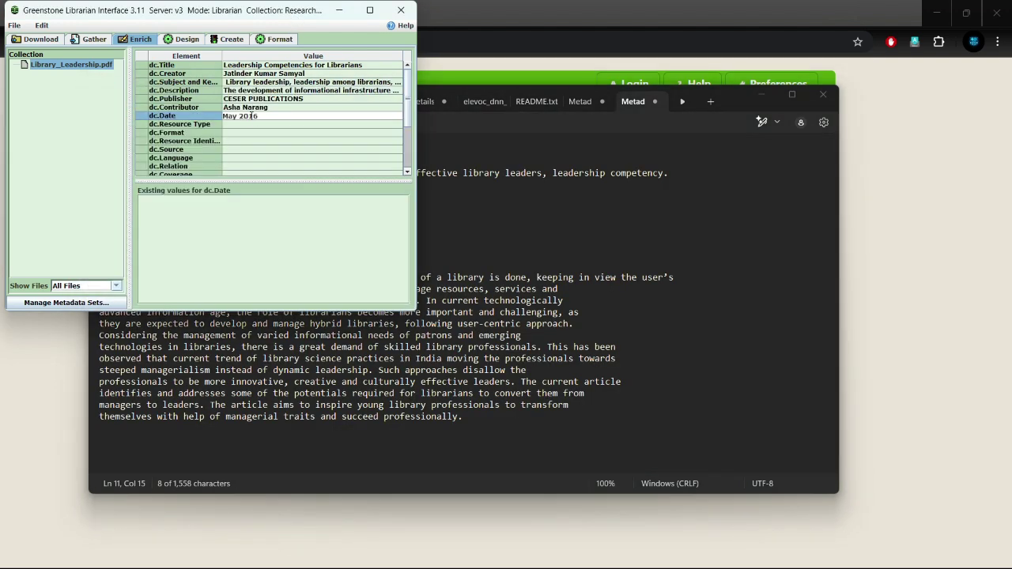
pyautogui.press('Return')
# - Reformat contributor and creator as Surname, Forename (', Asha', ', Jatinder Kumar')
pyautogui.click(244, 108)
pyautogui.press('BackSpace')
pyautogui.press('BackSpace')
pyautogui.press('BackSpace')
pyautogui.write(', Asha')
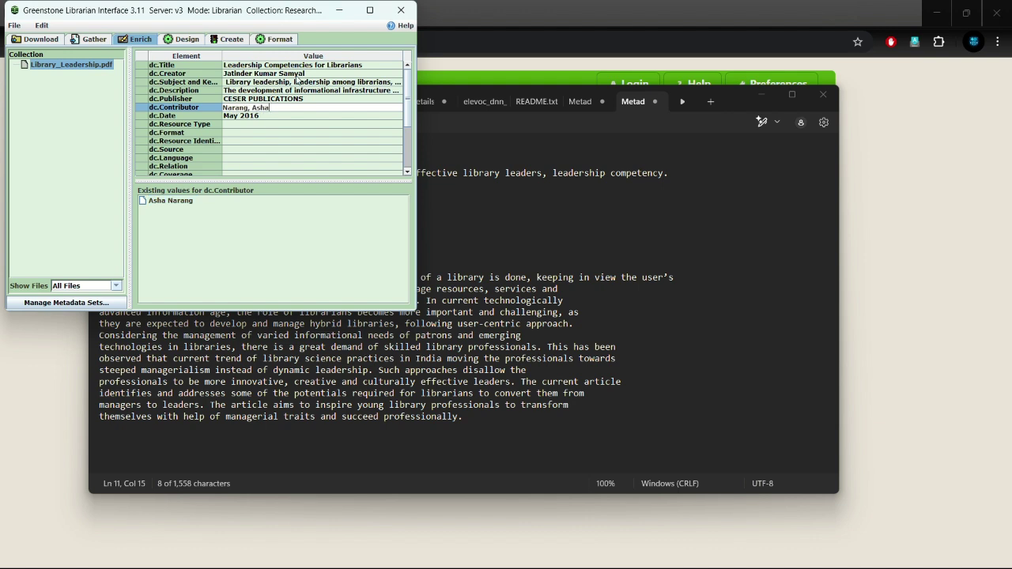
pyautogui.click(281, 72)
pyautogui.press('BackSpace')
pyautogui.press('BackSpace')
pyautogui.press('BackSpace')
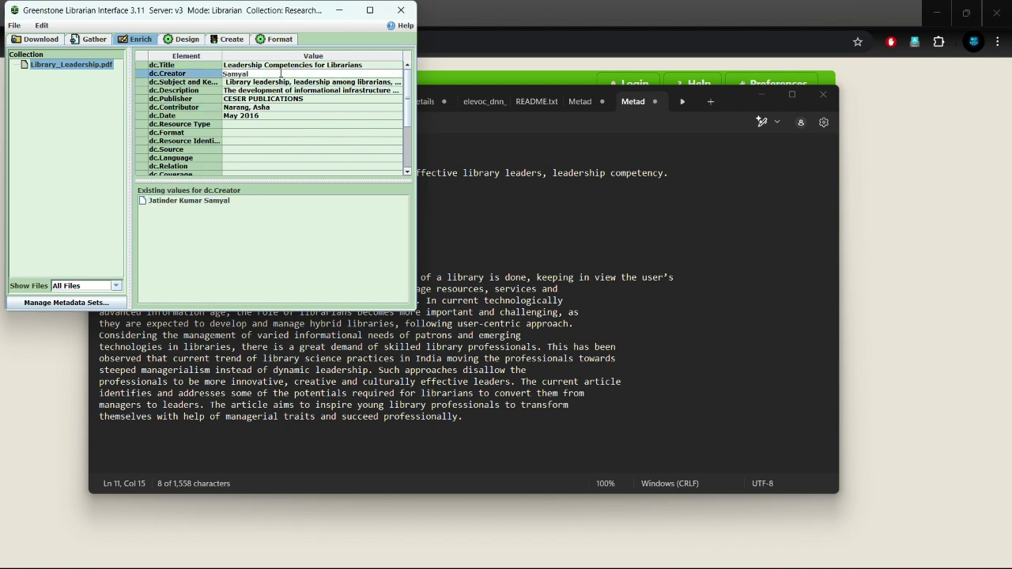
pyautogui.write(', Jatinder Kumar')
# - Set dc.Resource Type to research-article and dc.Format to PDF
pyautogui.click(263, 124)
pyautogui.write('Rese')
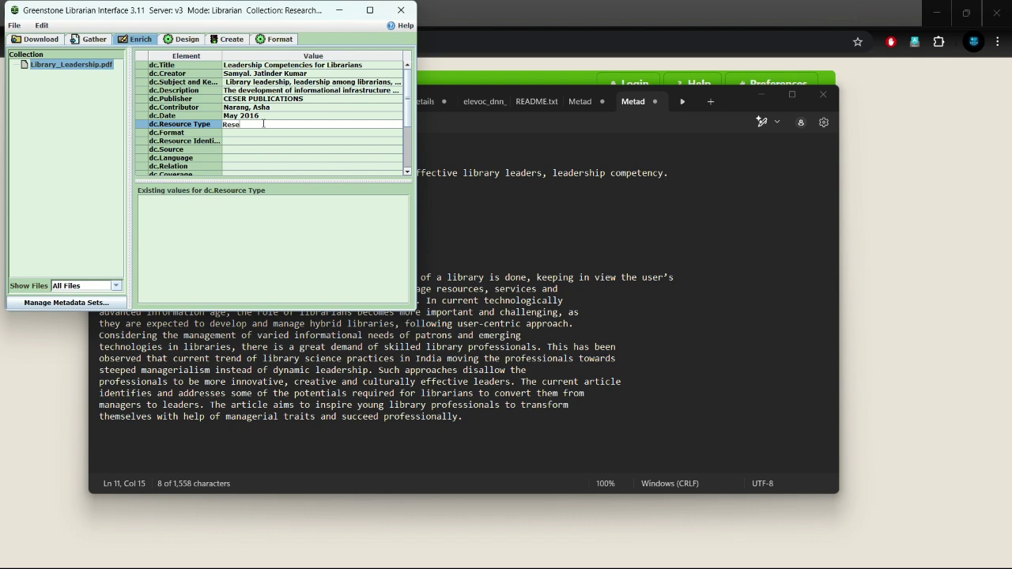
pyautogui.write('cle')
pyautogui.click(261, 132)
pyautogui.write('PDF')
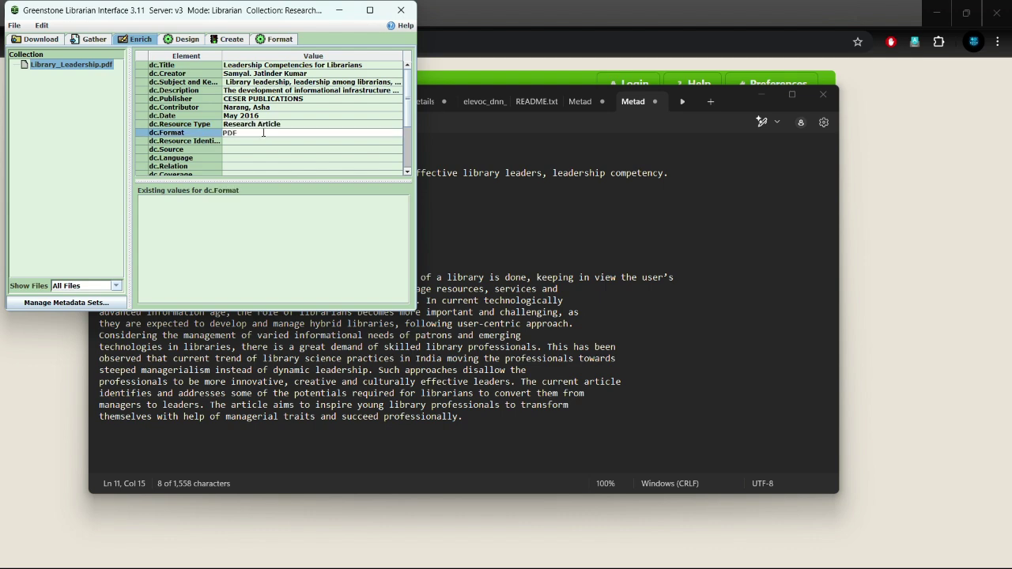
# - Copy the ISSN into dc.Resource Identifier, removing its hyphen
pyautogui.hotkey('alt', 'Tab')
pyautogui.press('Up')
pyautogui.press('Up')
pyautogui.press('Up')
pyautogui.hotkey('shift', 'Left')
pyautogui.hotkey('shift', 'Left')
pyautogui.hotkey('shift', 'Left')
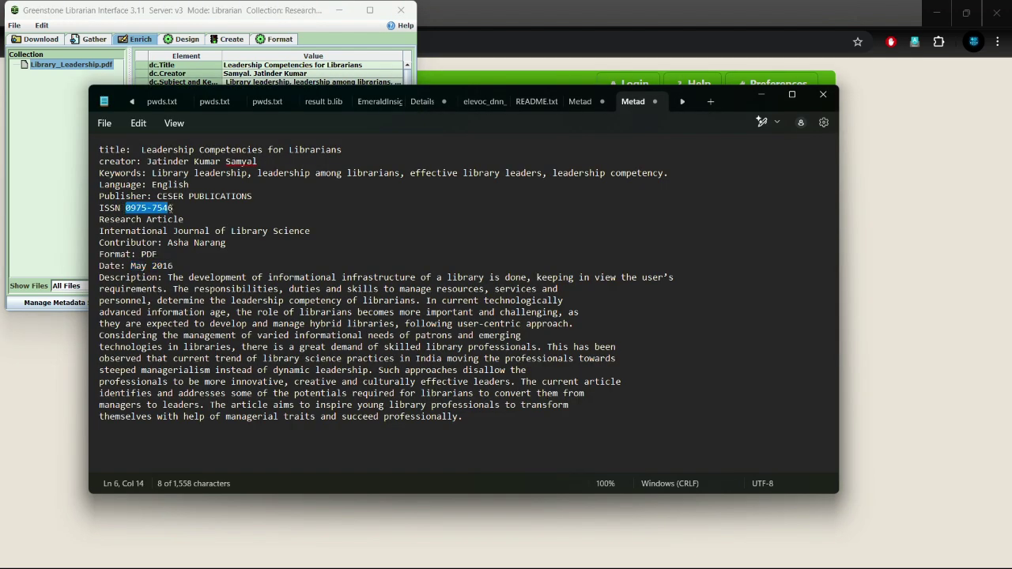
pyautogui.hotkey('ctrl', 'c')
pyautogui.hotkey('alt', 'Tab')
pyautogui.hotkey('ctrl', 'v')
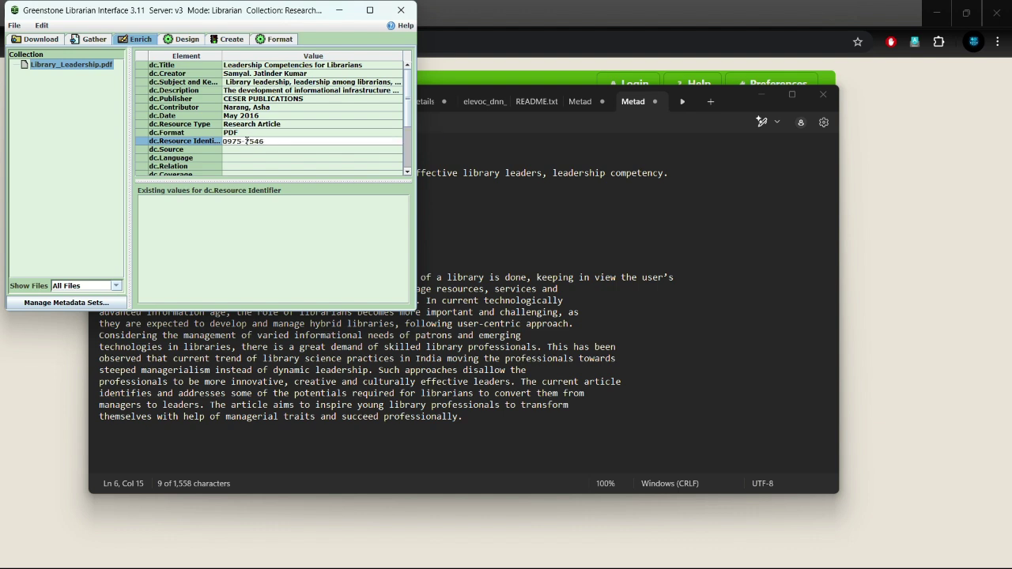
pyautogui.press('Left')
pyautogui.press('Left')
pyautogui.press('Left')
pyautogui.press('BackSpace')
# - Set dc.Language to English and review the filled metadata list
pyautogui.click(243, 158)
pyautogui.write('English')
pyautogui.scroll(-1, 316, 145)
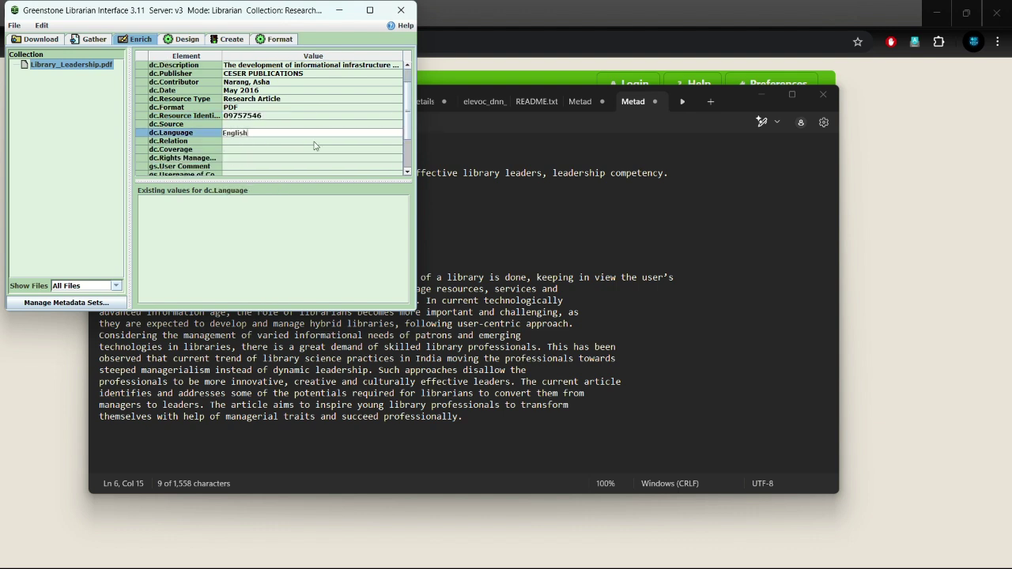
pyautogui.scroll(-2, 317, 145)
pyautogui.scroll(3, 399, 79)
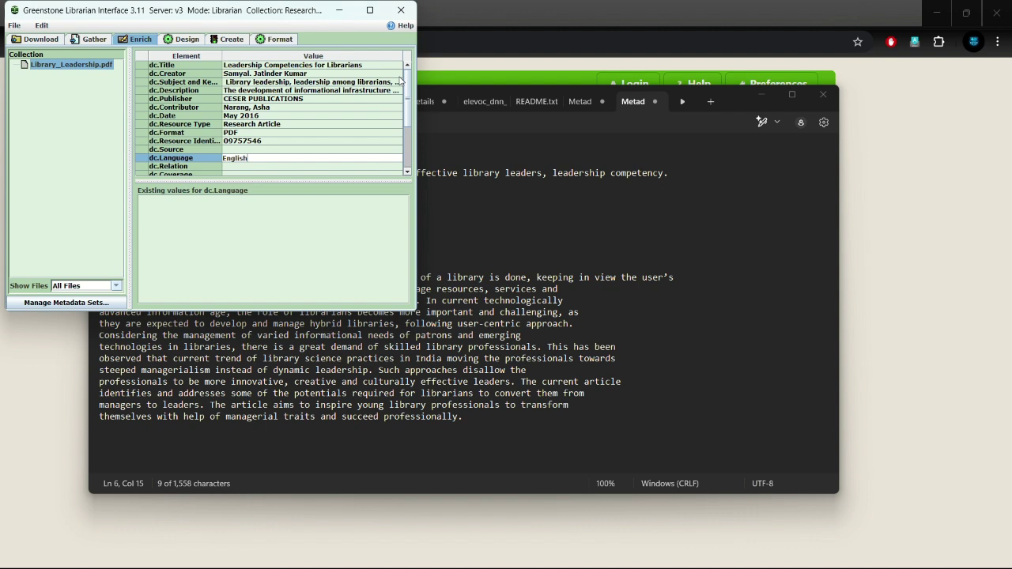
# - Build the Research Papers collection and dismiss the build-finished report
pyautogui.click(227, 38)
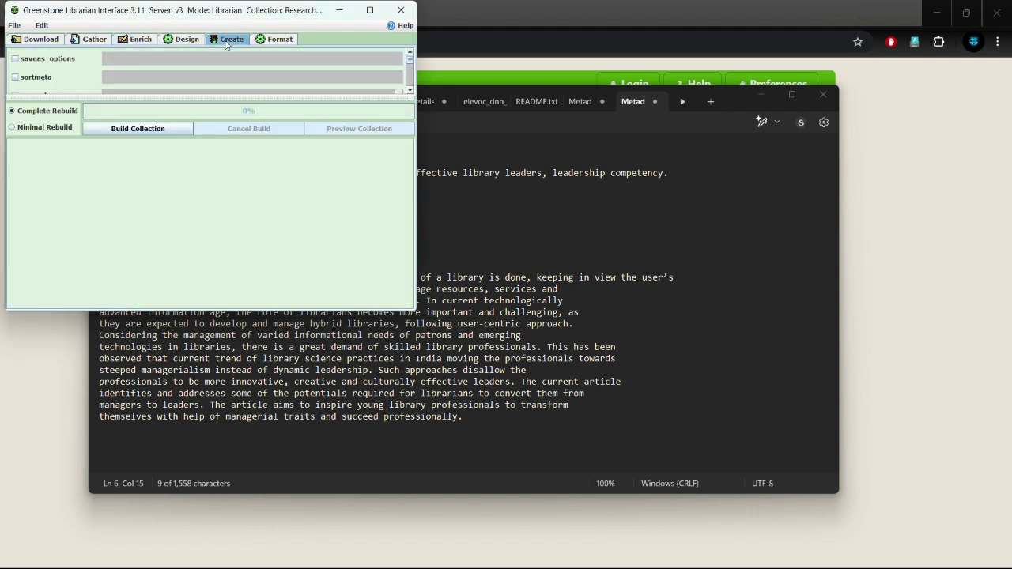
pyautogui.click(155, 128)
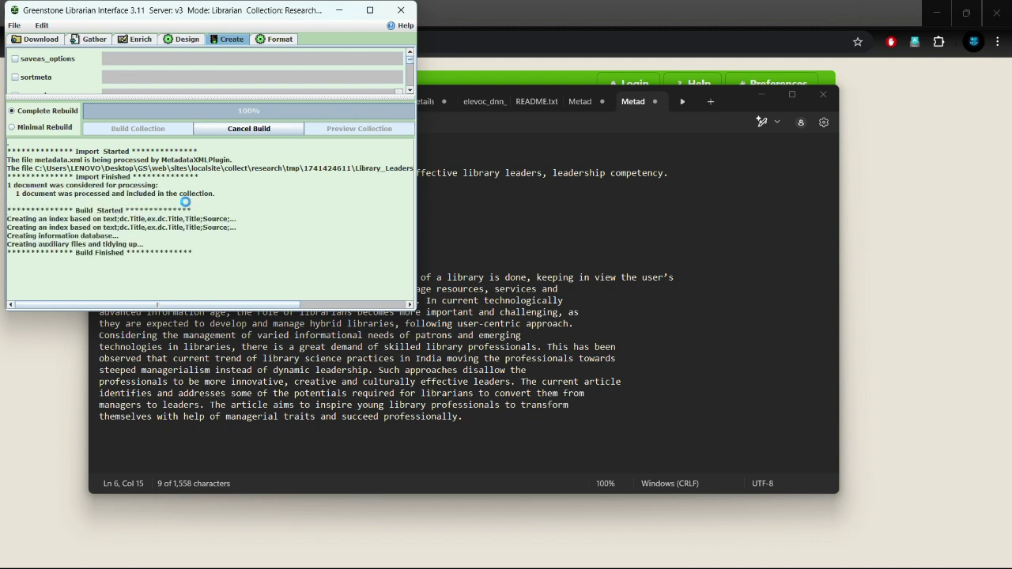
pyautogui.click(305, 186)
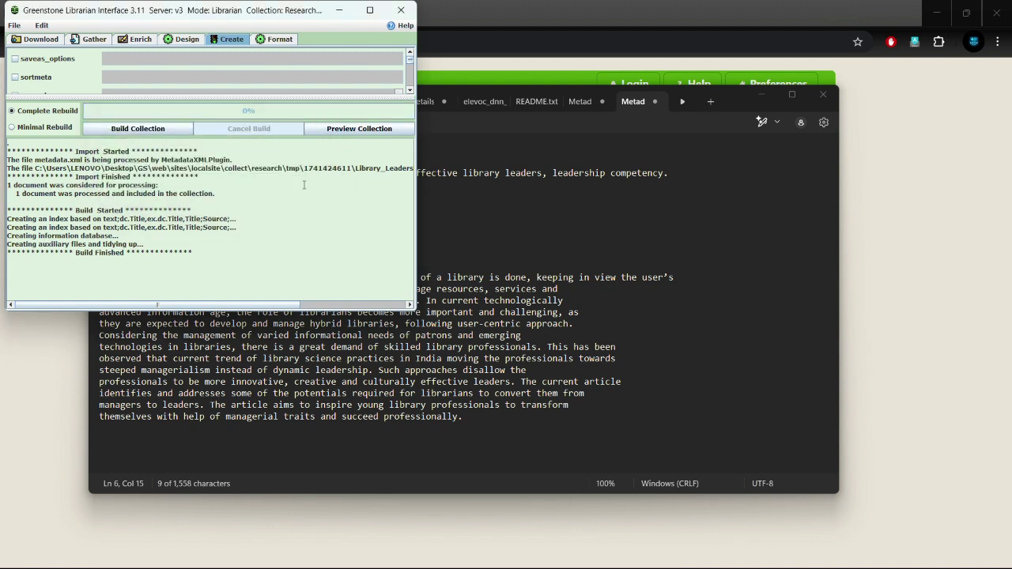
# - Preview the collection and open the Leadership Competencies for Librarians document from Titles
pyautogui.click(354, 131)
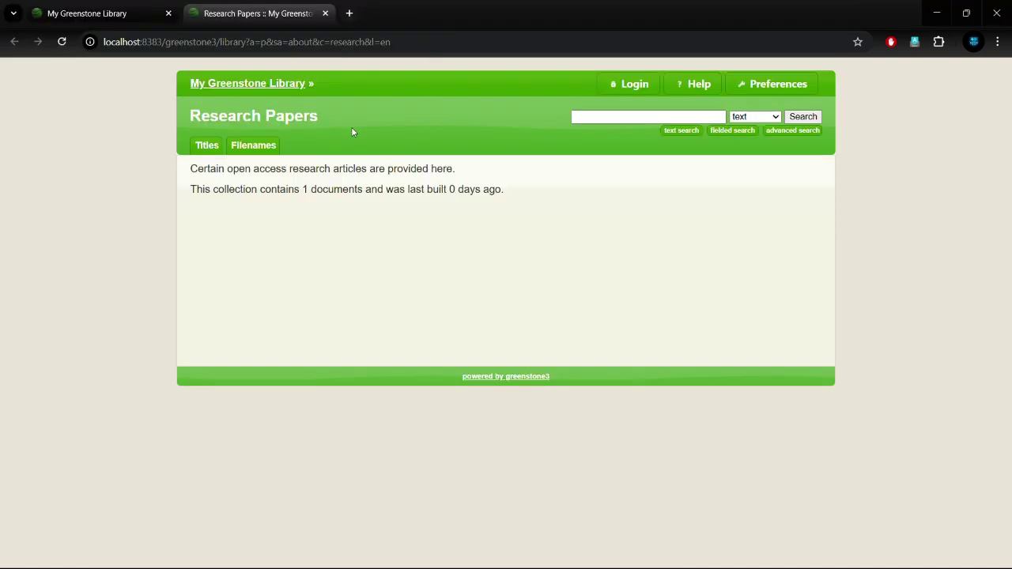
pyautogui.click(211, 148)
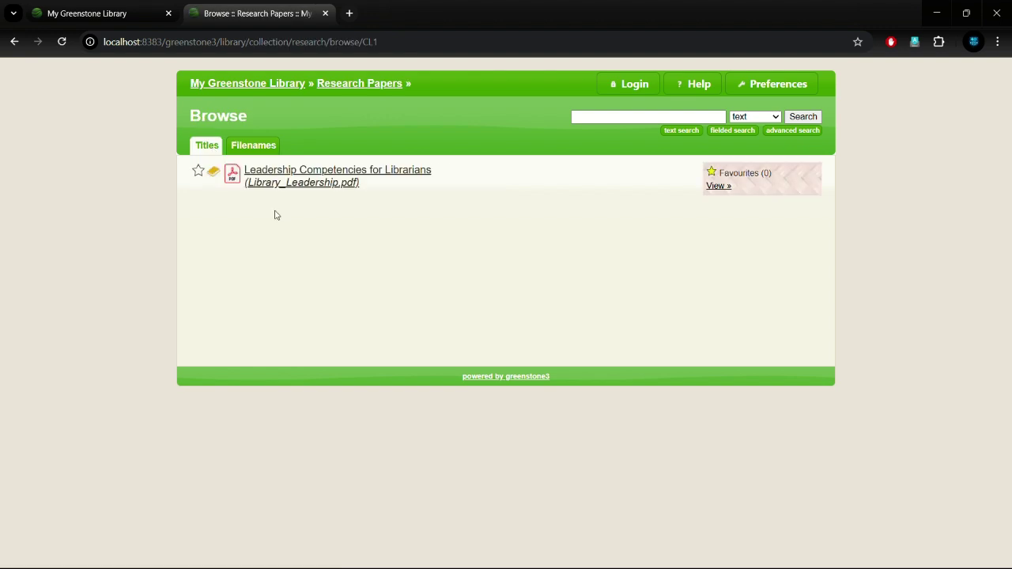
pyautogui.click(287, 181)
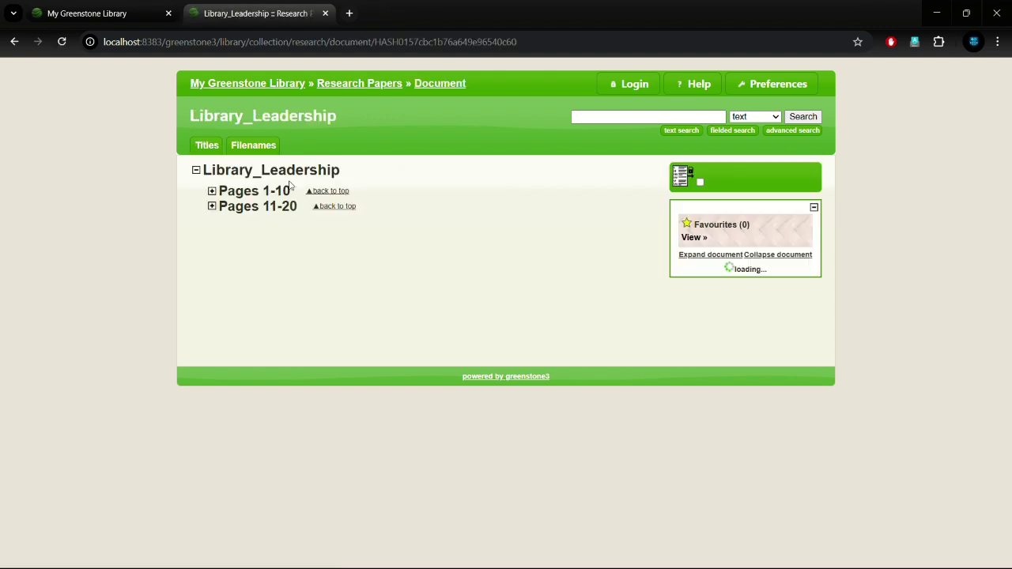
# - Read through Pages 1-3 of the document, then go back to the title list
pyautogui.click(212, 191)
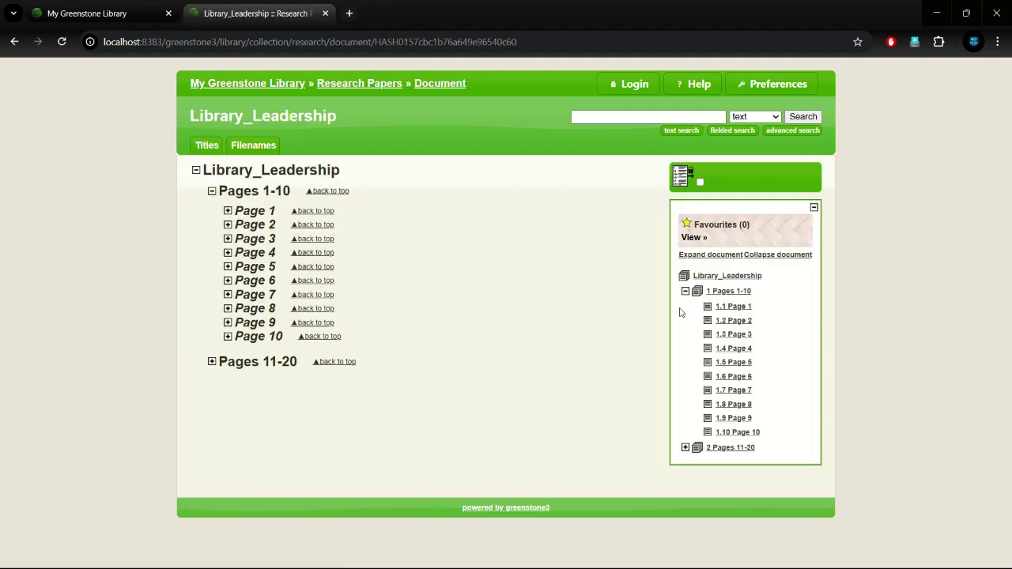
pyautogui.click(728, 304)
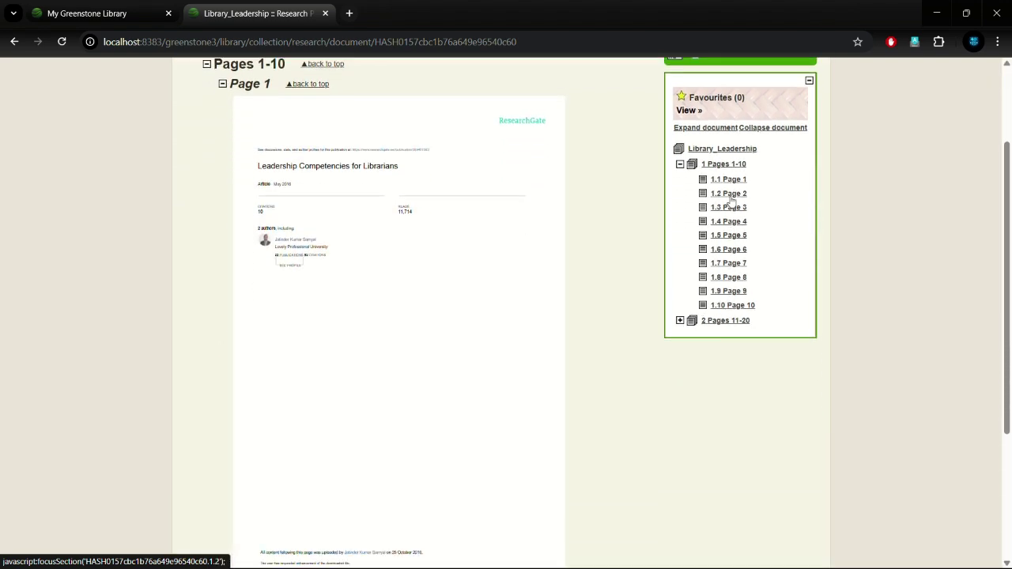
pyautogui.click(731, 204)
pyautogui.scroll(-3, 641, 257)
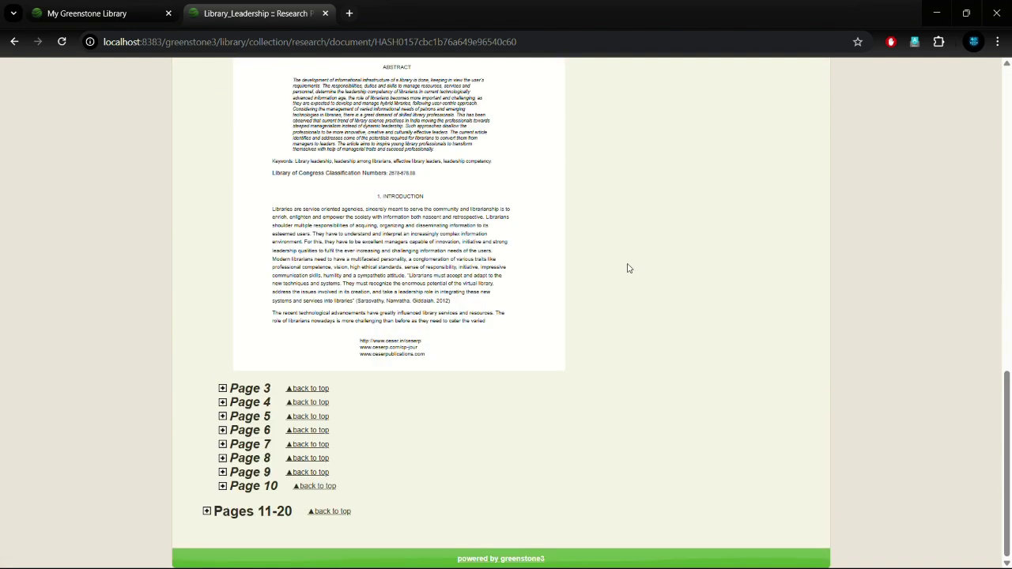
pyautogui.click(223, 389)
pyautogui.scroll(-4, 595, 400)
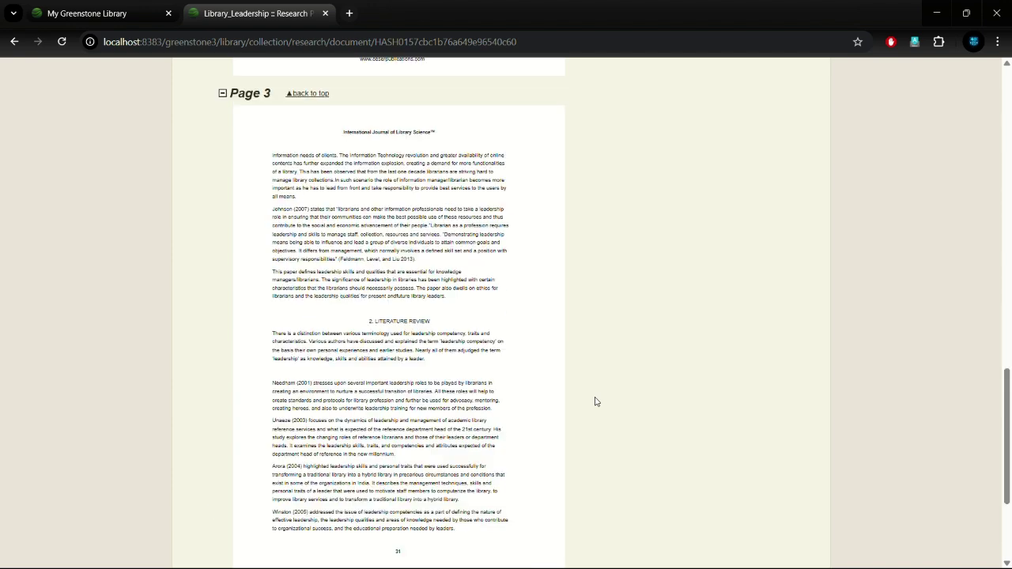
pyautogui.scroll(-4, 594, 400)
pyautogui.scroll(-5, 578, 381)
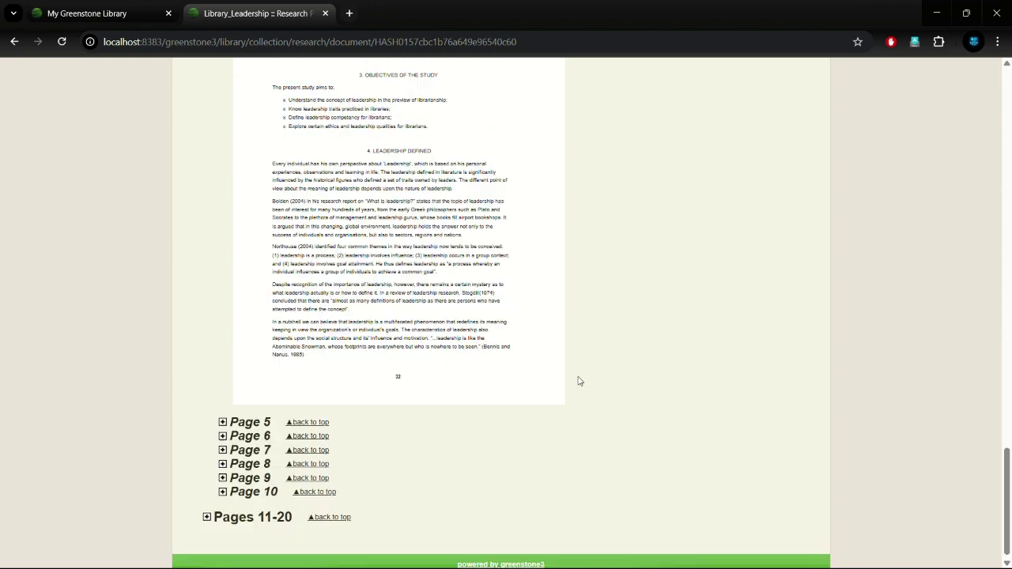
pyautogui.scroll(20, 515, 377)
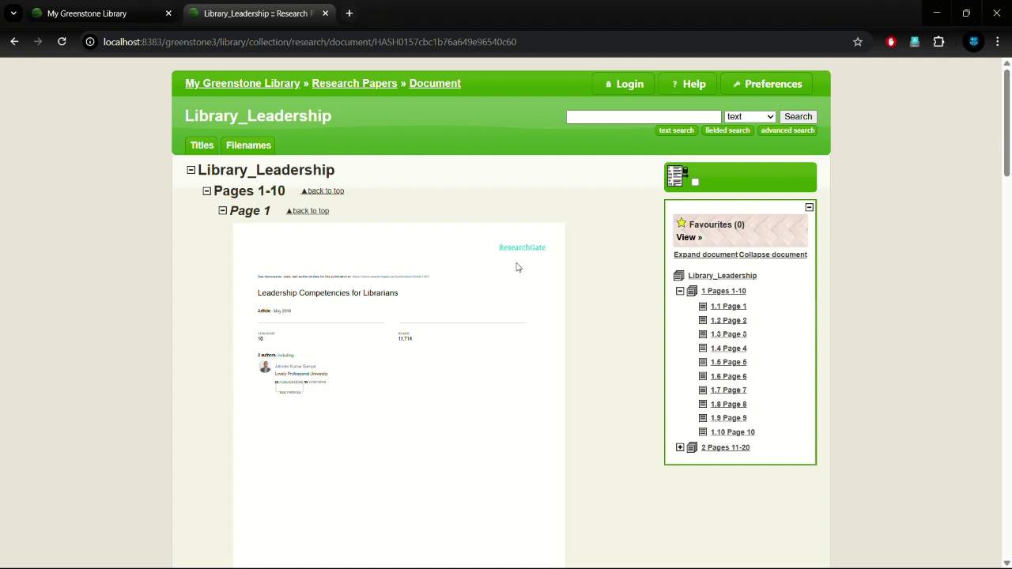
pyautogui.click(201, 145)
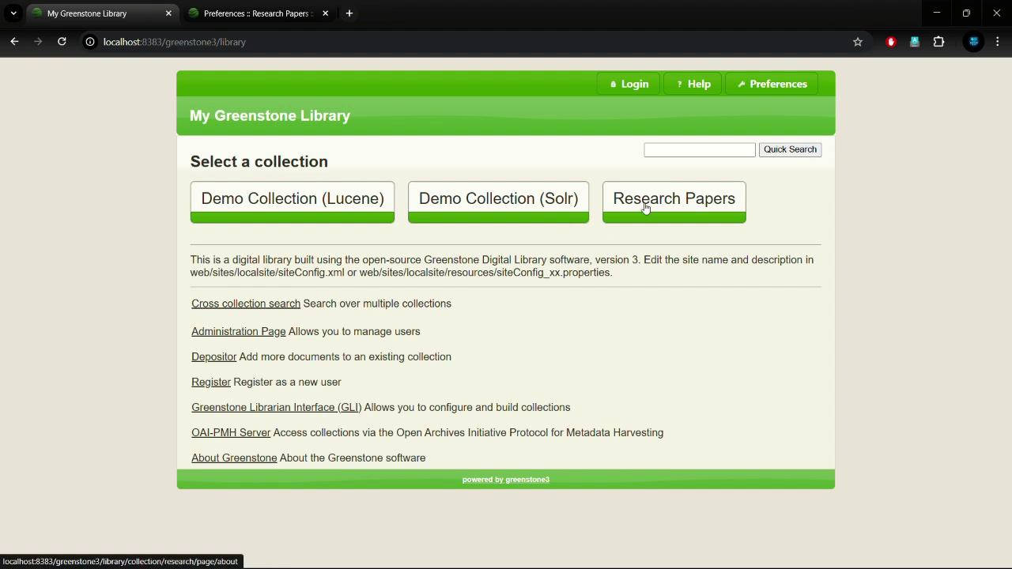
# - Open the original Library_Leadership PDF from the Research Papers Titles list
pyautogui.click(649, 203)
pyautogui.click(207, 147)
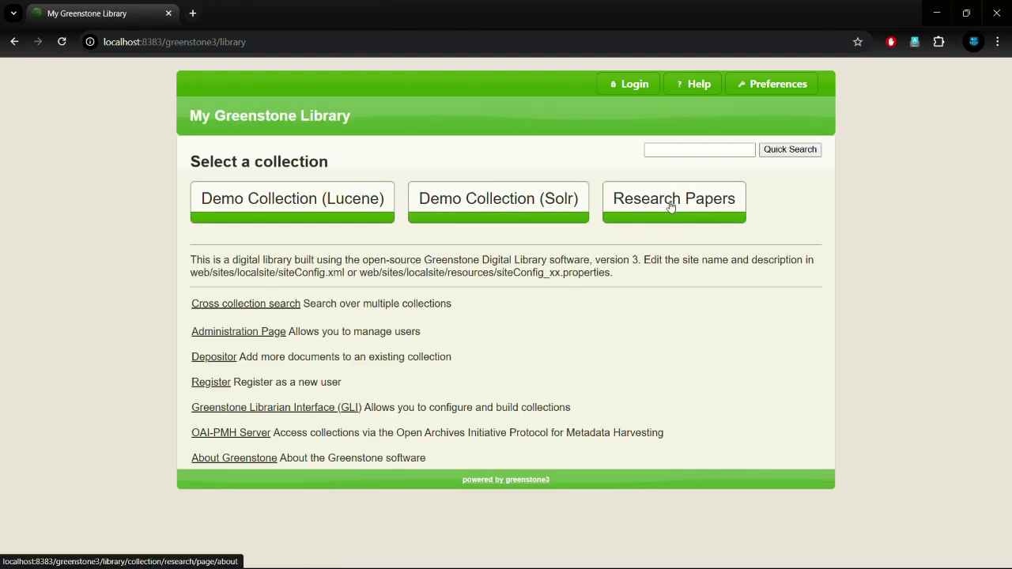
pyautogui.click(670, 207)
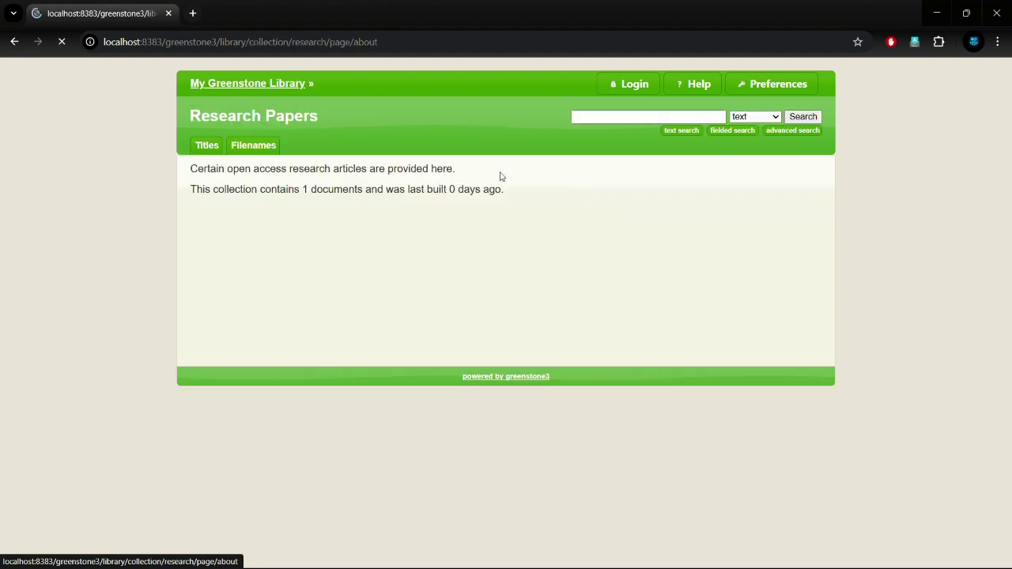
pyautogui.click(205, 145)
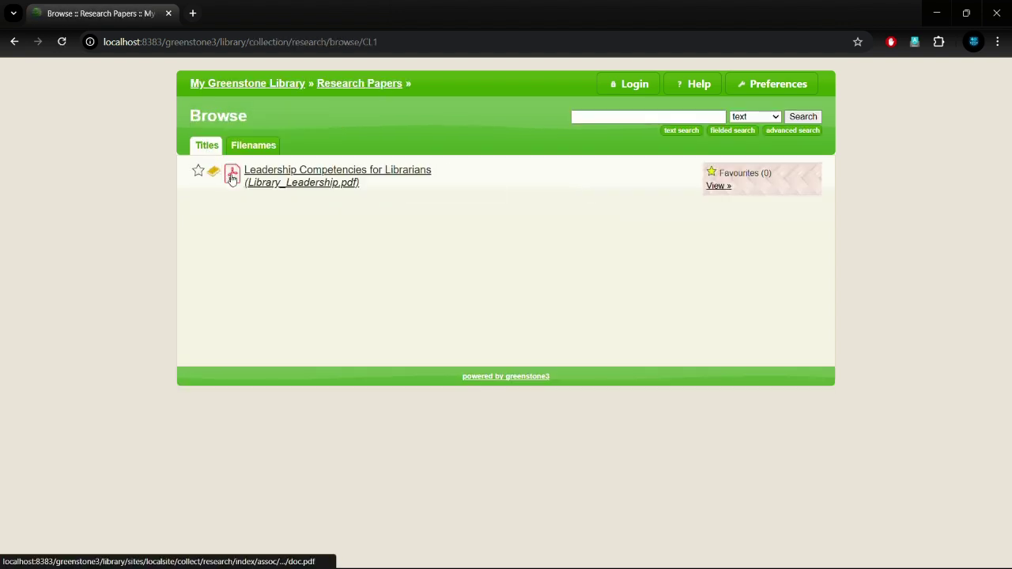
pyautogui.click(231, 176)
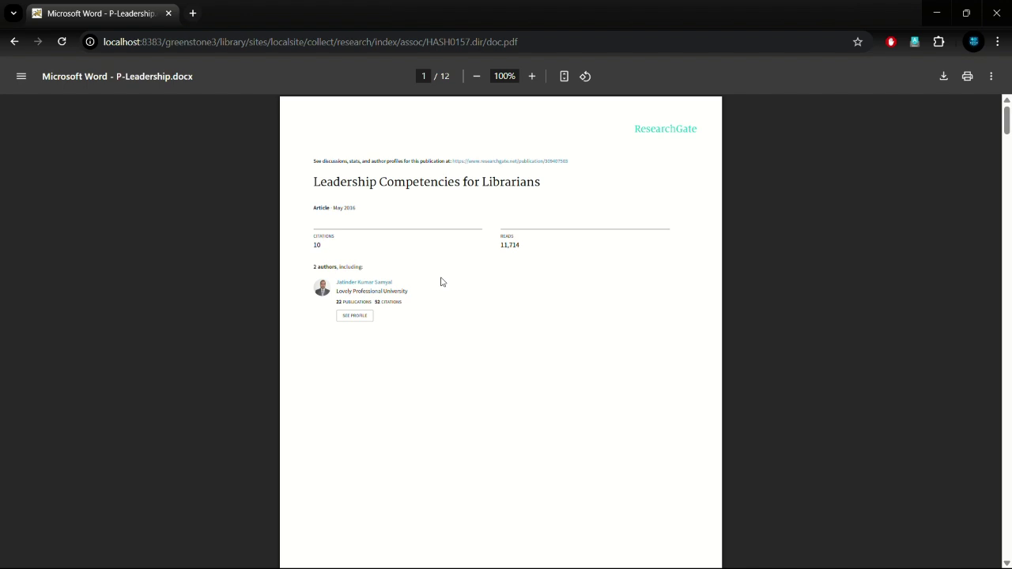
# - Page through the PDF to page 7 of 12 at 125% zoom, then go back
pyautogui.scroll(-6, 441, 282)
pyautogui.scroll(-3, 442, 282)
pyautogui.scroll(-2, 442, 283)
pyautogui.scroll(-1, 441, 283)
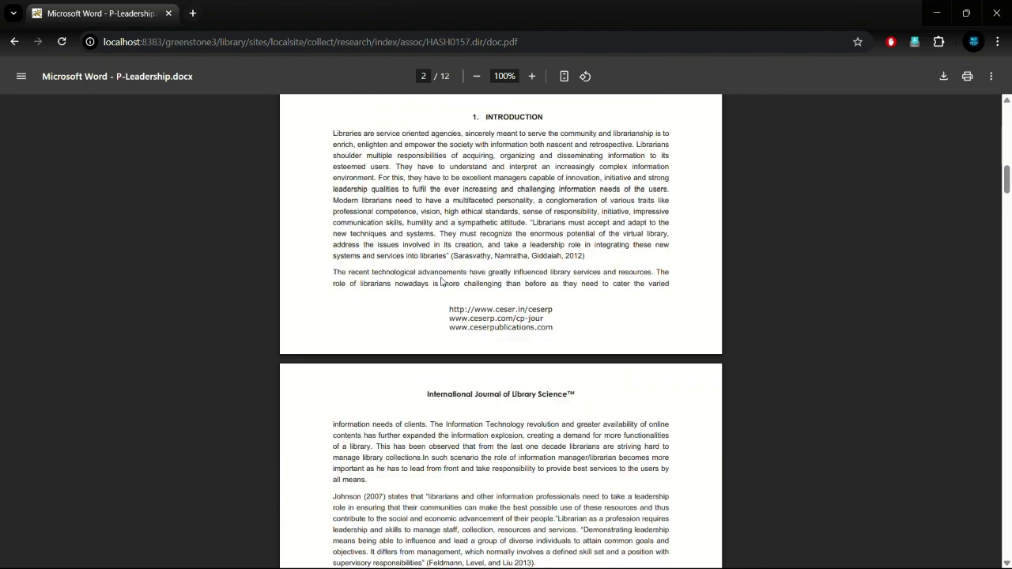
pyautogui.click(531, 76)
pyautogui.click(531, 76)
pyautogui.scroll(-5, 504, 361)
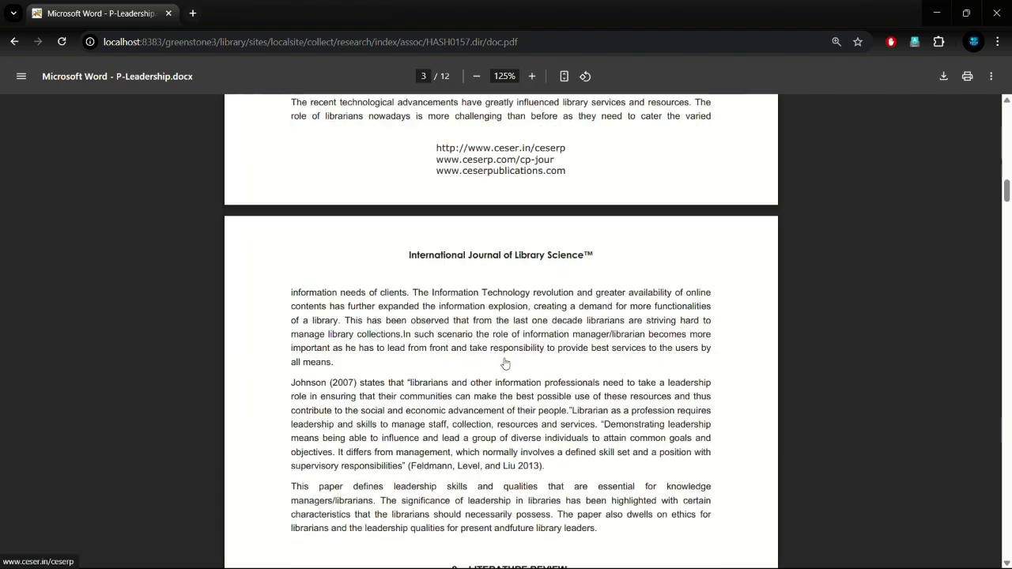
pyautogui.scroll(-10, 506, 362)
pyautogui.scroll(-4, 506, 362)
pyautogui.scroll(-2, 506, 362)
pyautogui.scroll(-3, 506, 362)
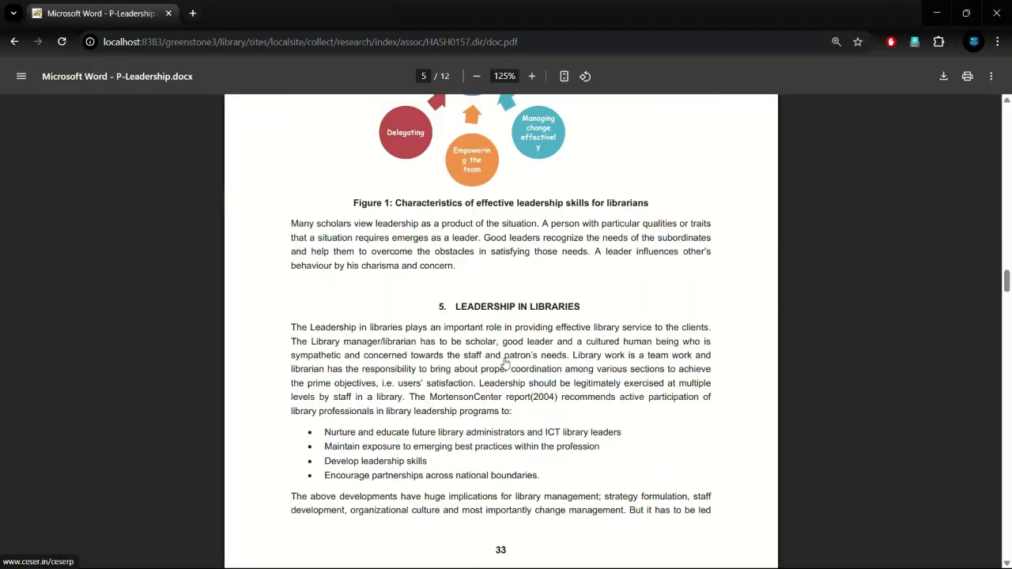
pyautogui.scroll(-5, 506, 362)
pyautogui.scroll(-4, 504, 362)
pyautogui.scroll(-4, 506, 361)
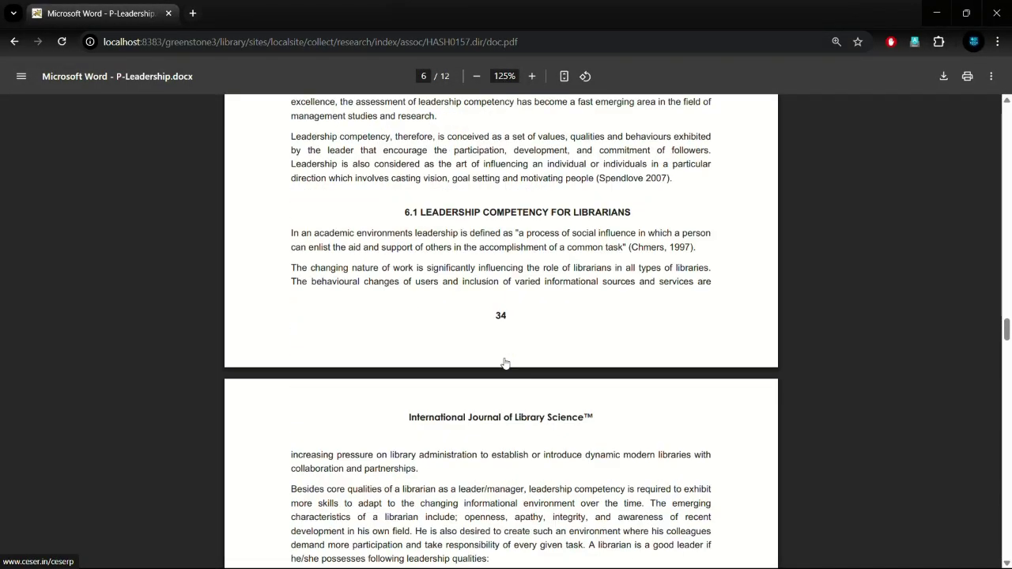
pyautogui.scroll(-4, 506, 362)
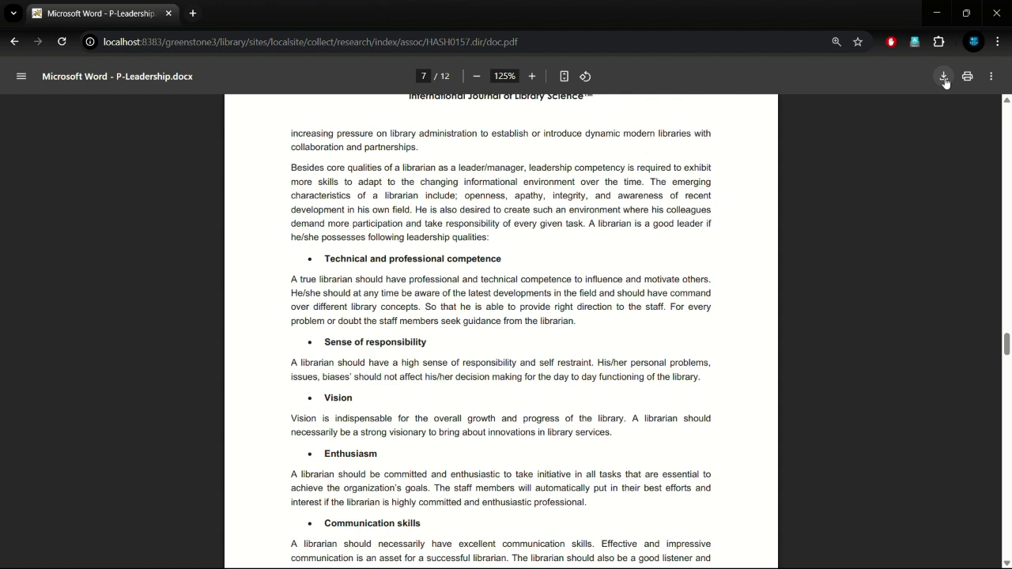
pyautogui.click(14, 42)
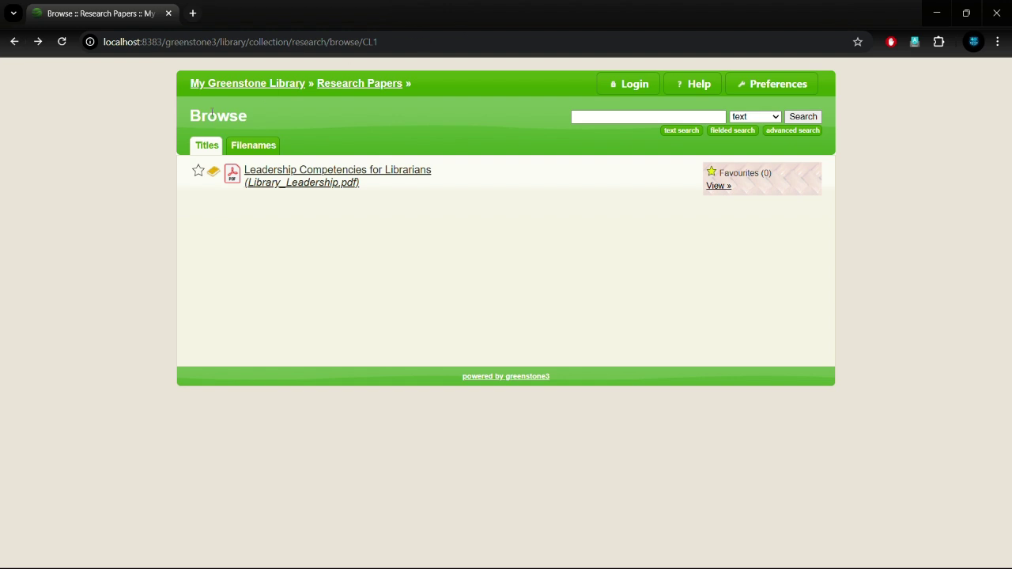
# - Return to the My Greenstone Library home listing Research Papers and the demo collections
pyautogui.click(235, 85)
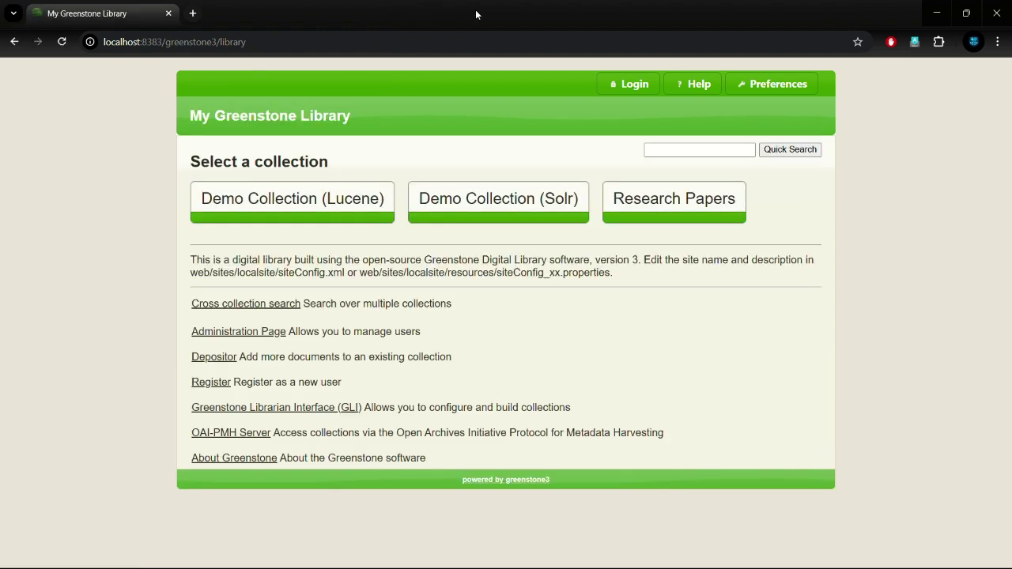